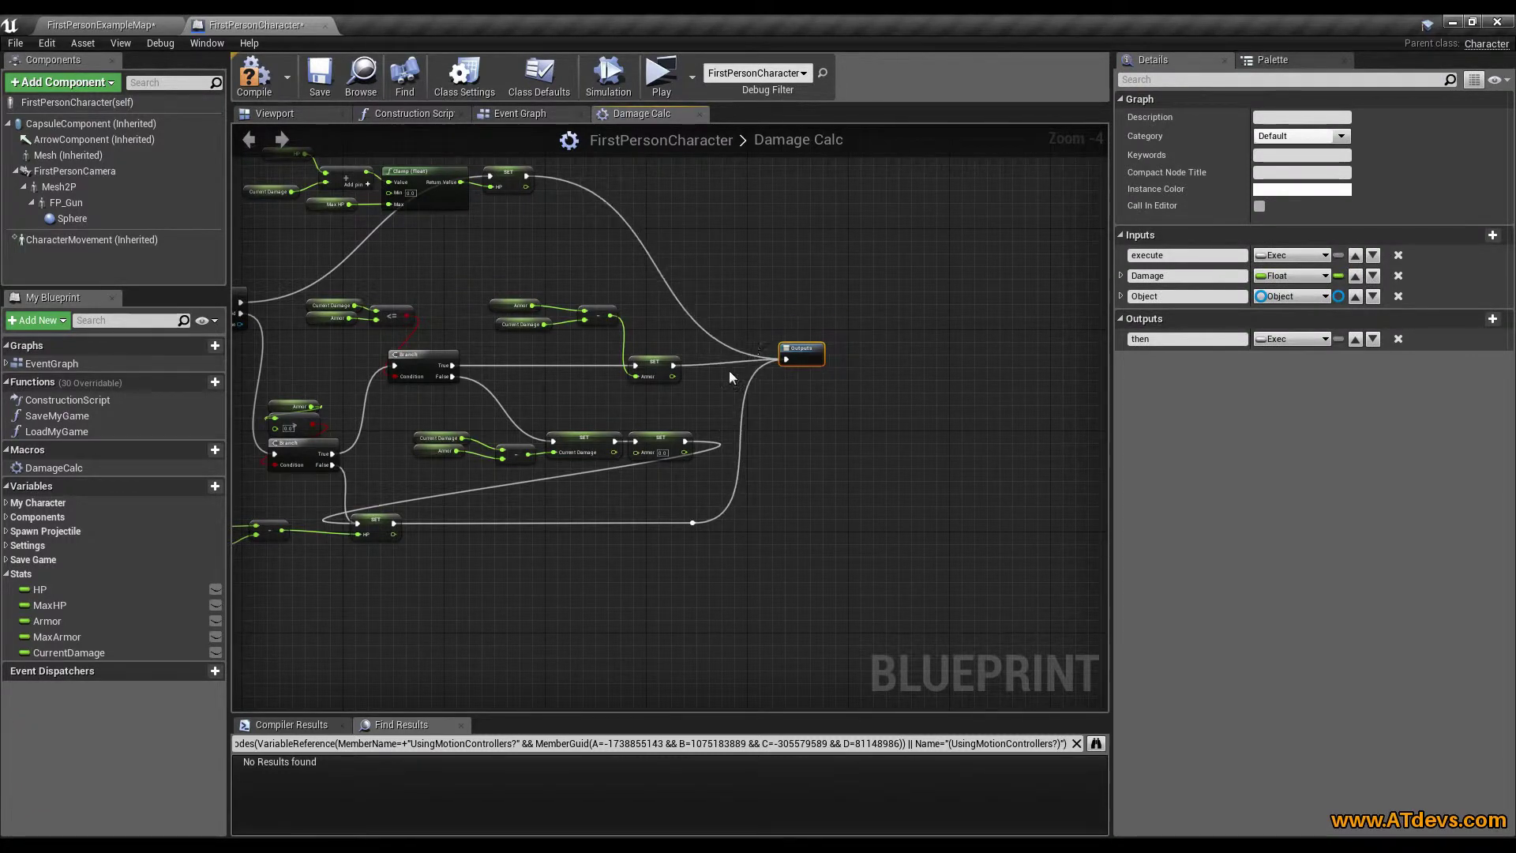
- Compare HP with a float <= float node and wire the result to the macro's output
click(829, 367)
scroll(830, 367, up, 4)
right_drag(244, 466, 241, 561)
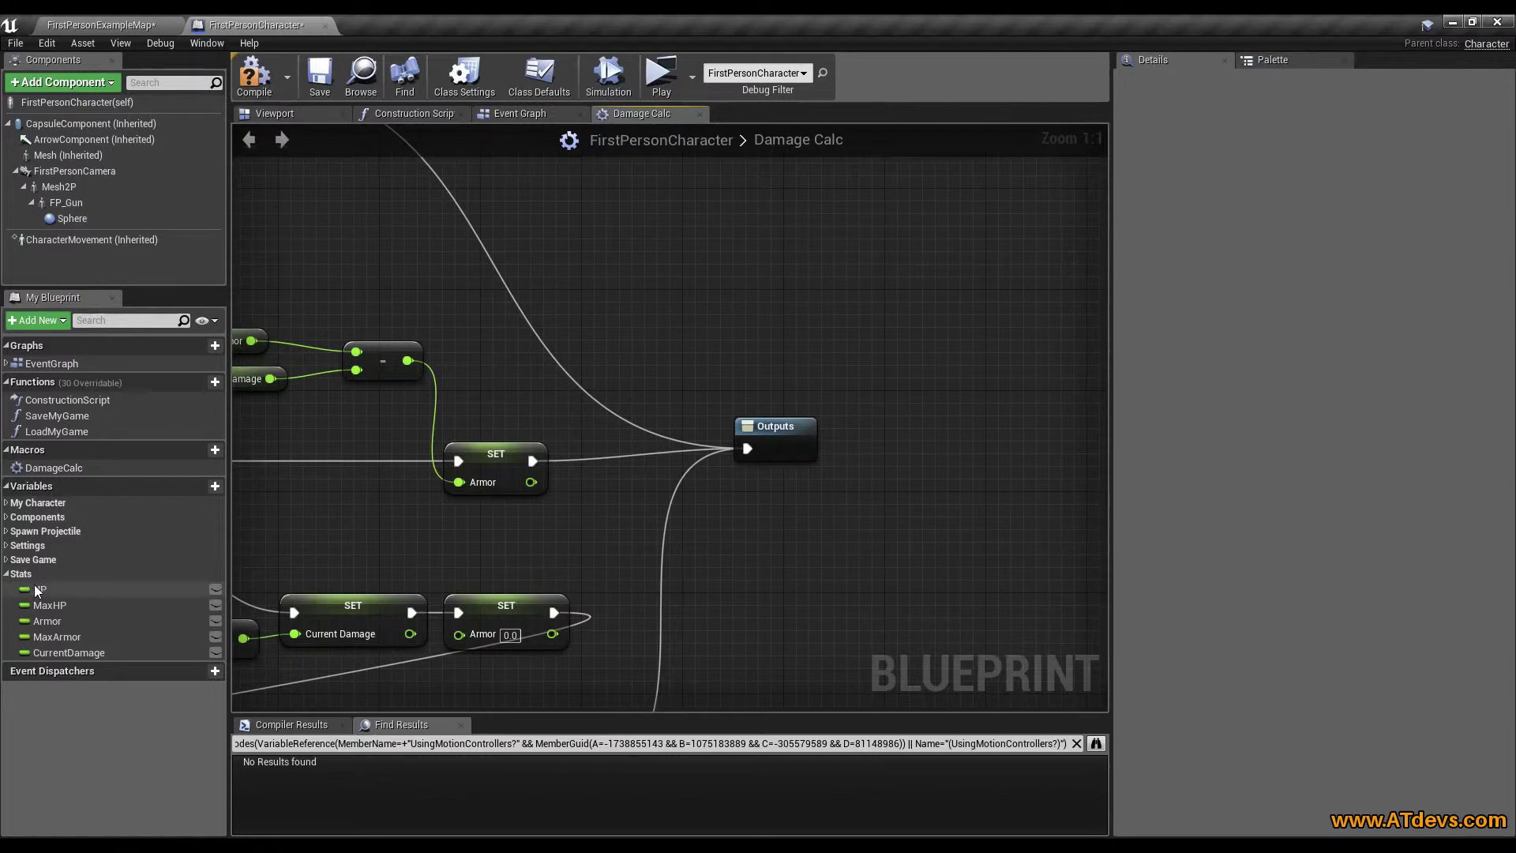
ctrl+drag(39, 589, 733, 321)
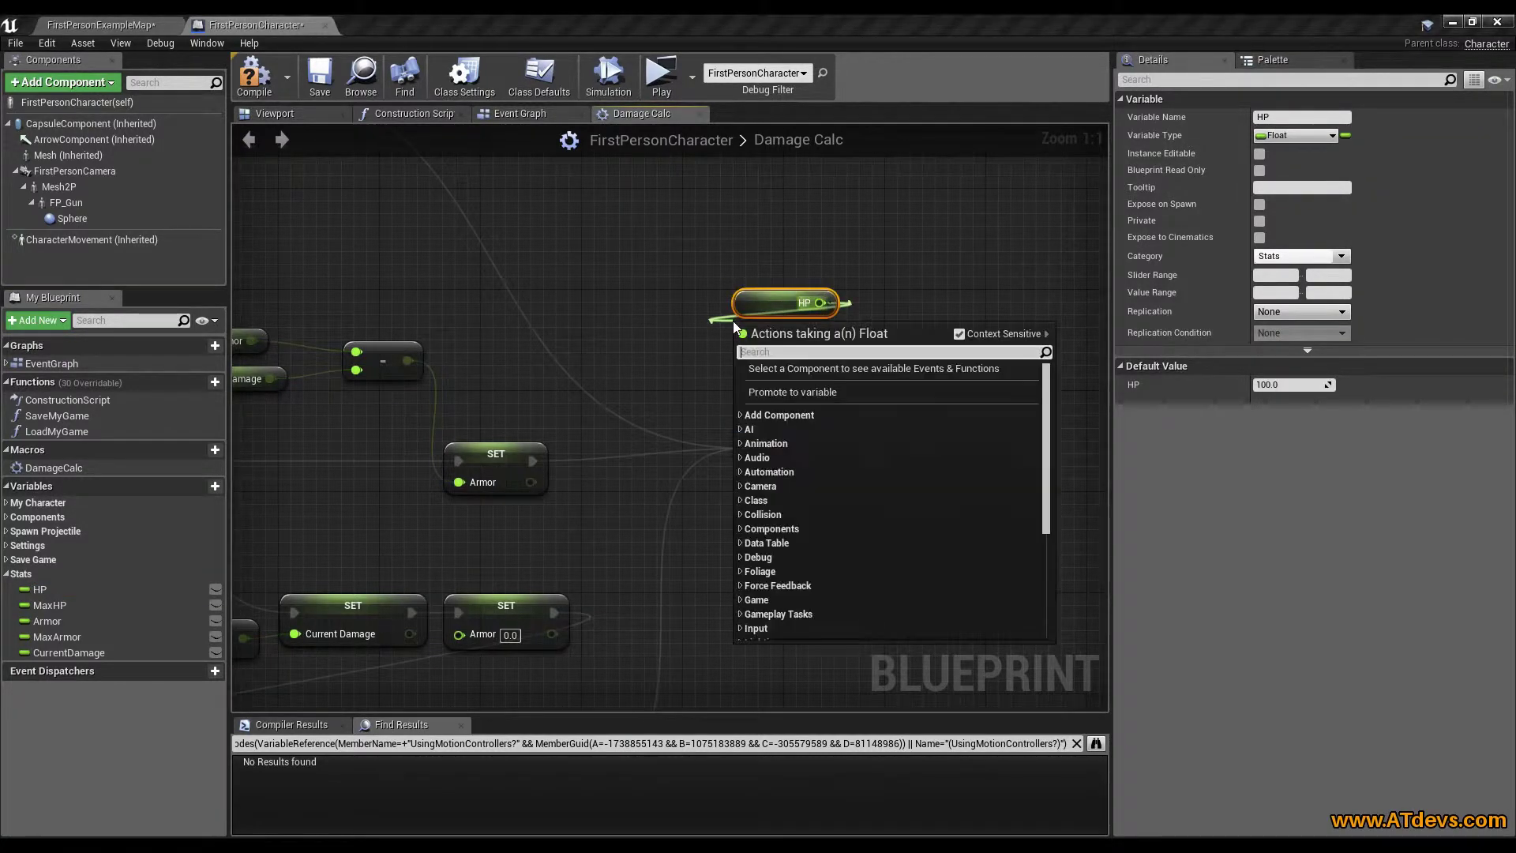
text(<=)
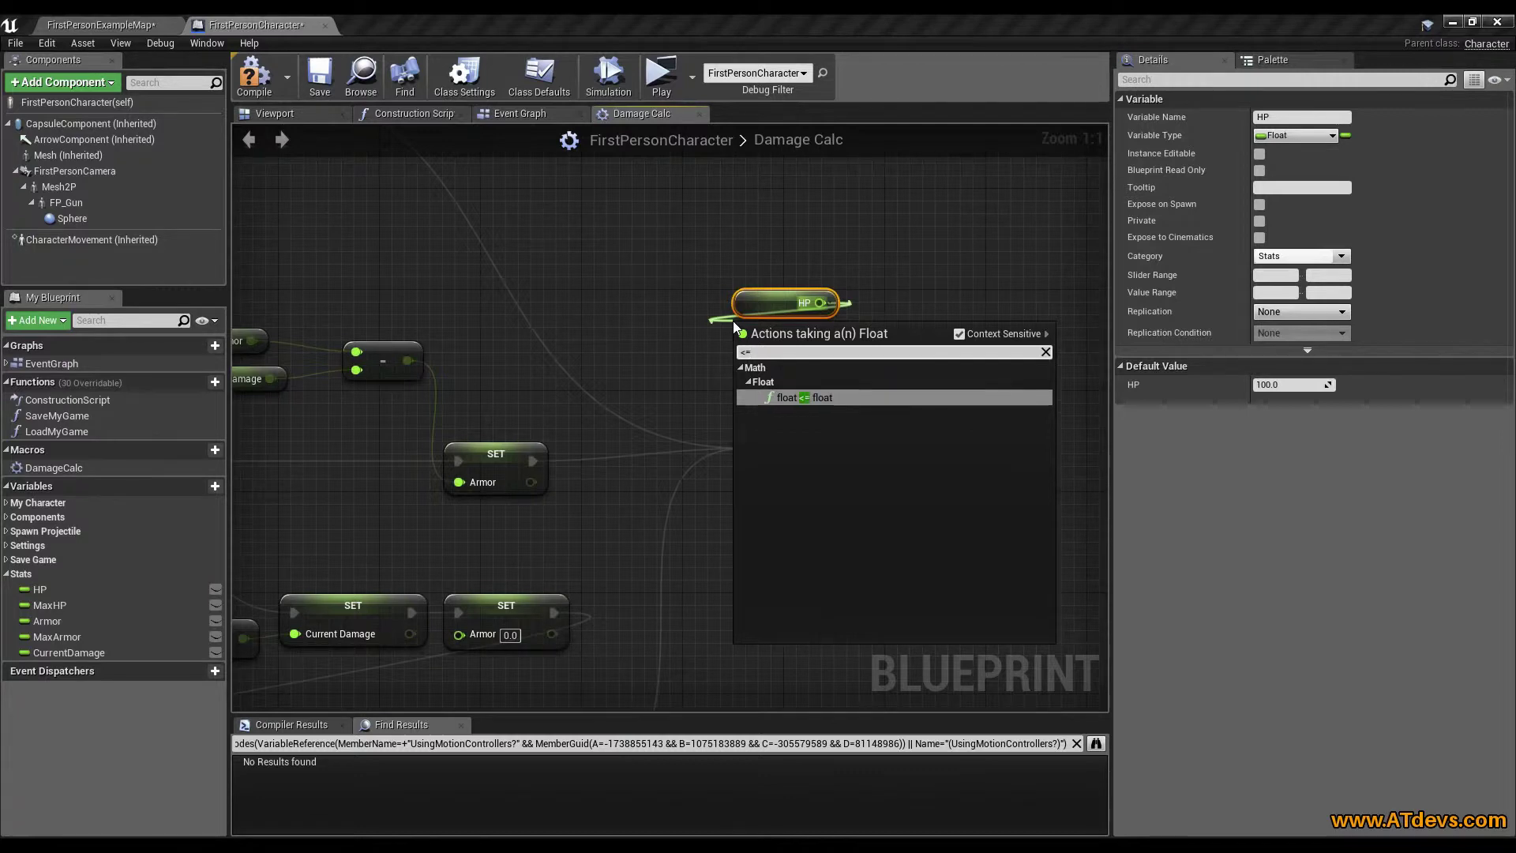
key(Return)
drag(821, 338, 736, 453)
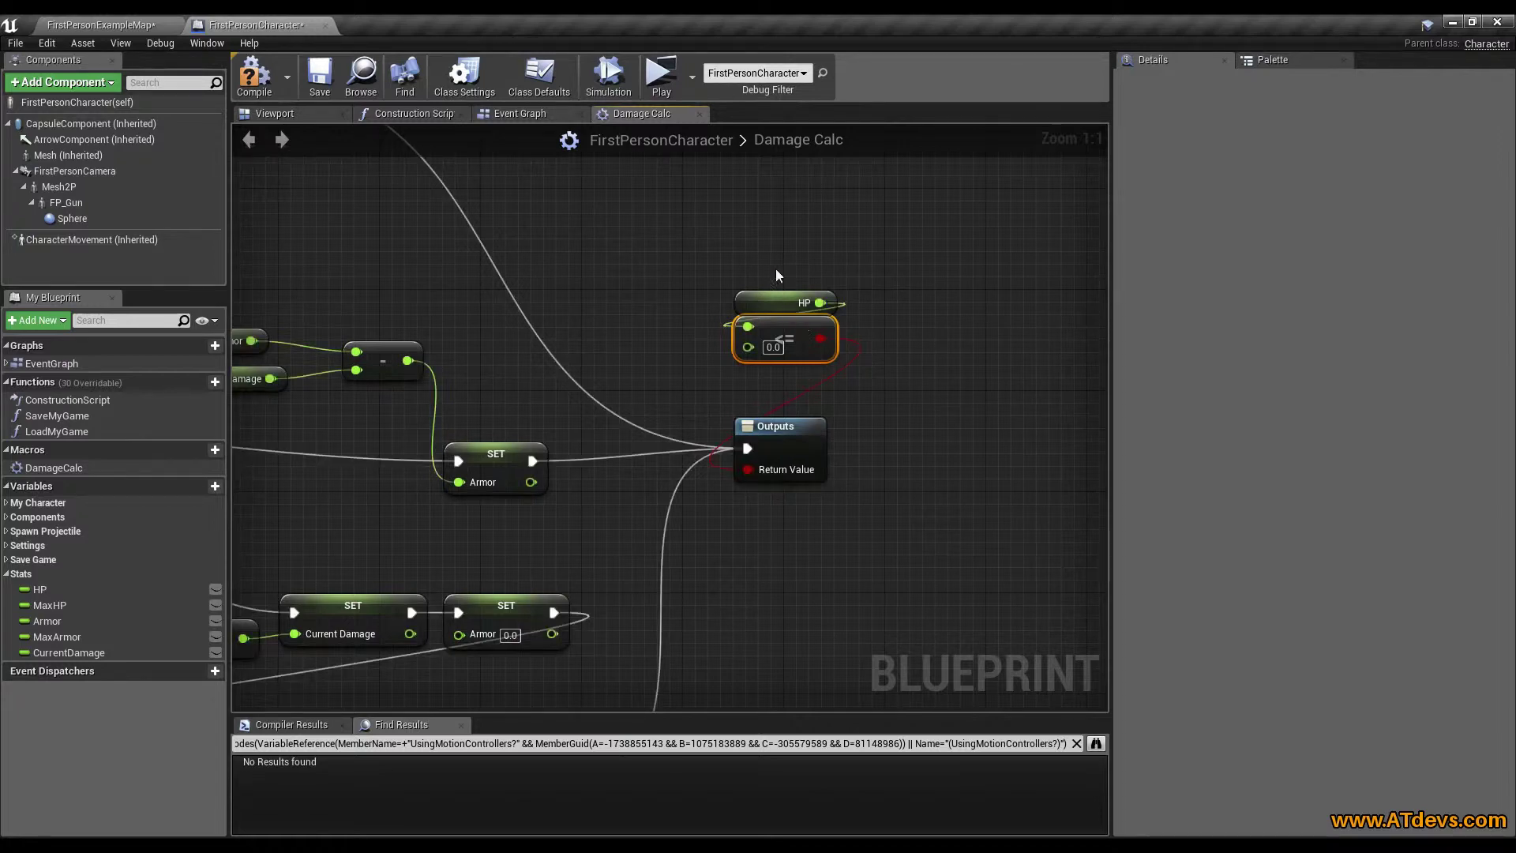
- Rename the macro's ReturnValue output to IsDead
drag(812, 330, 807, 355)
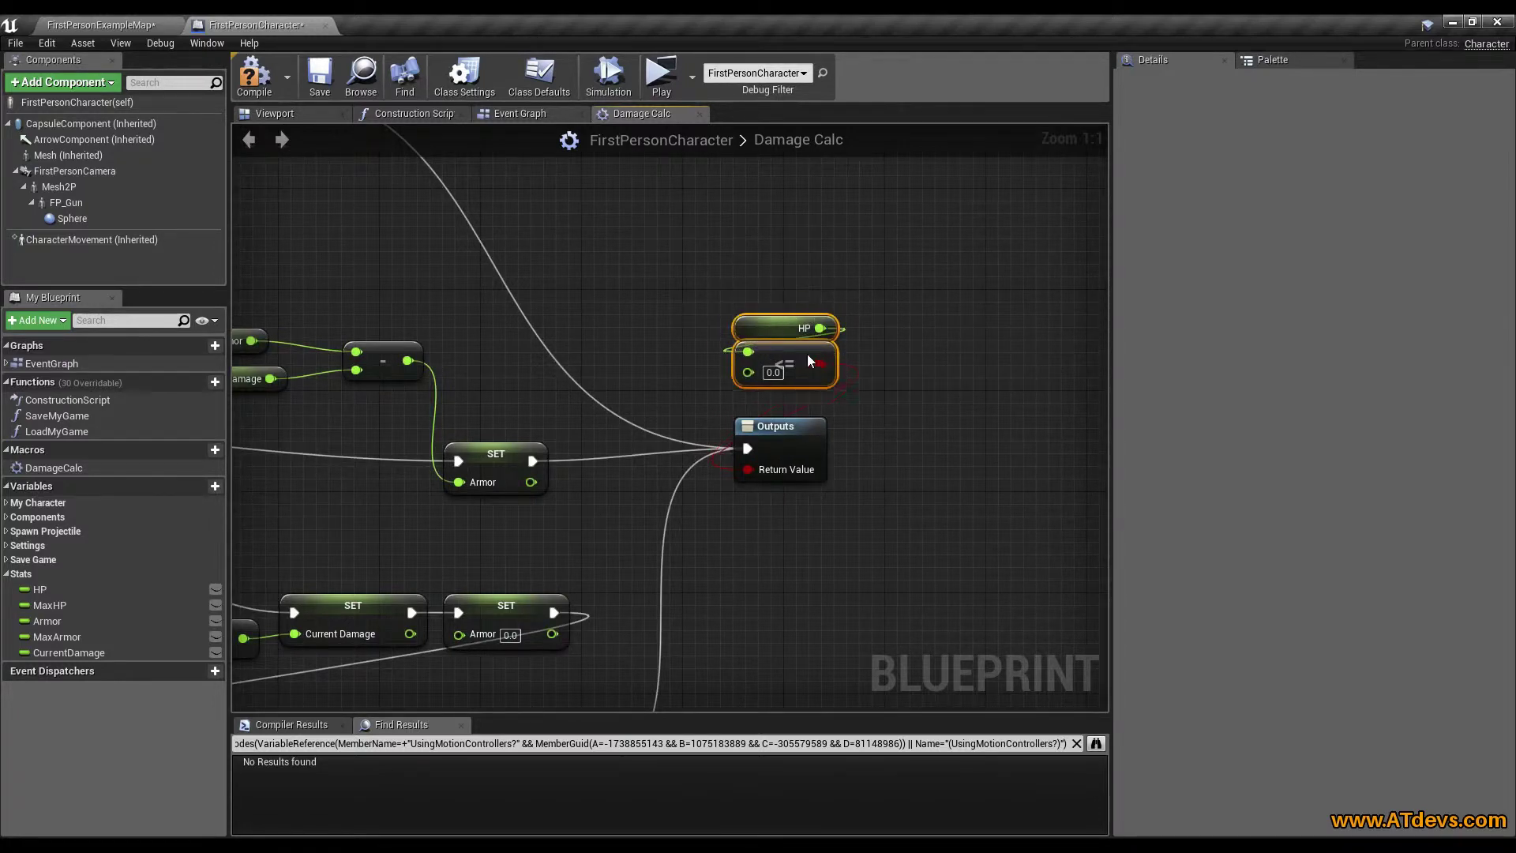
click(798, 434)
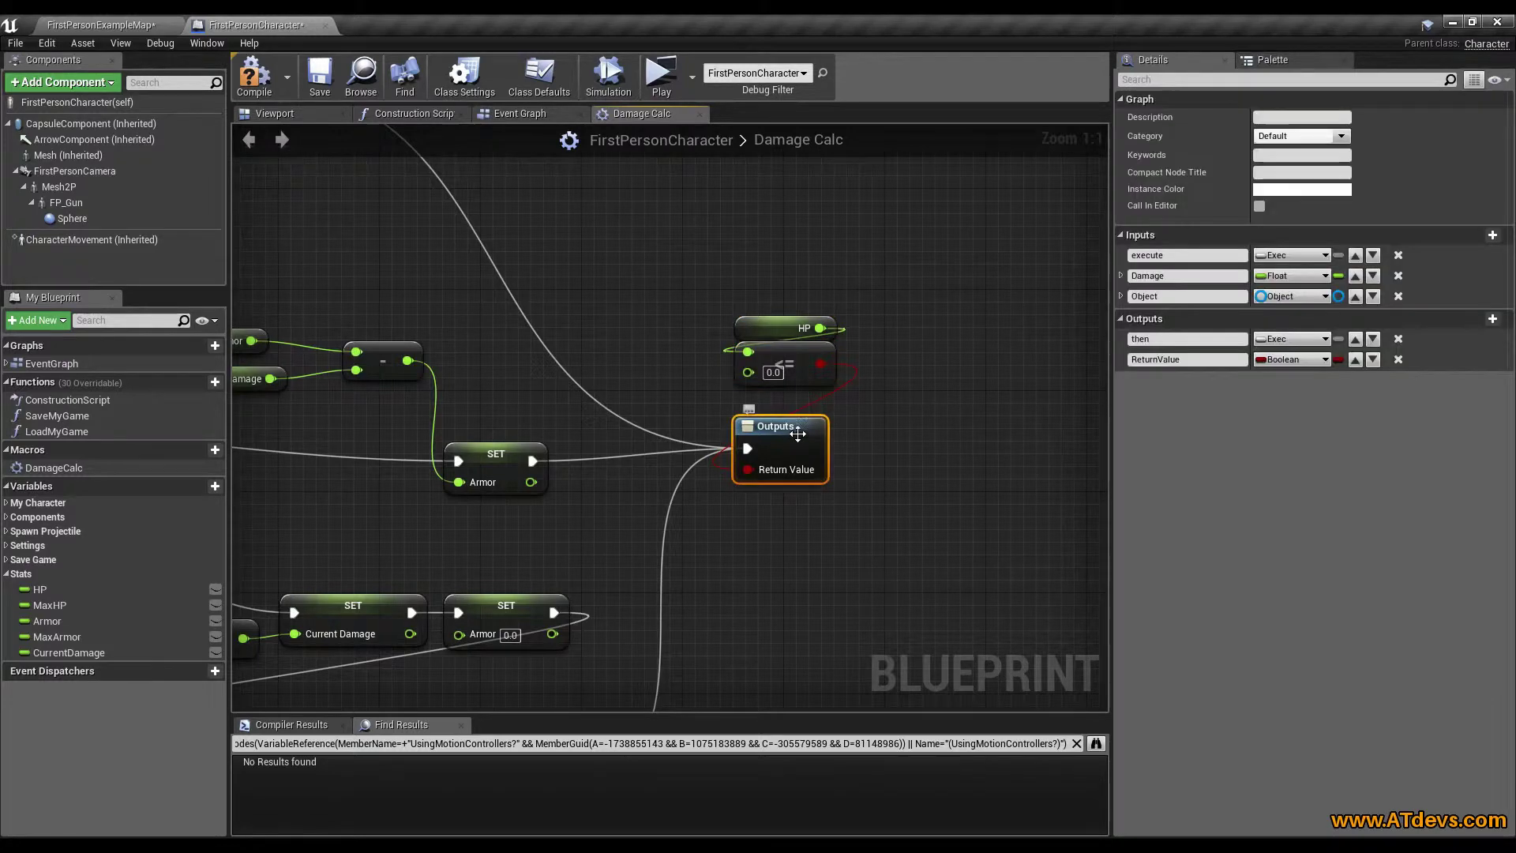
click(1184, 359)
key(BackSpace)
text(IsDead)
key(Return)
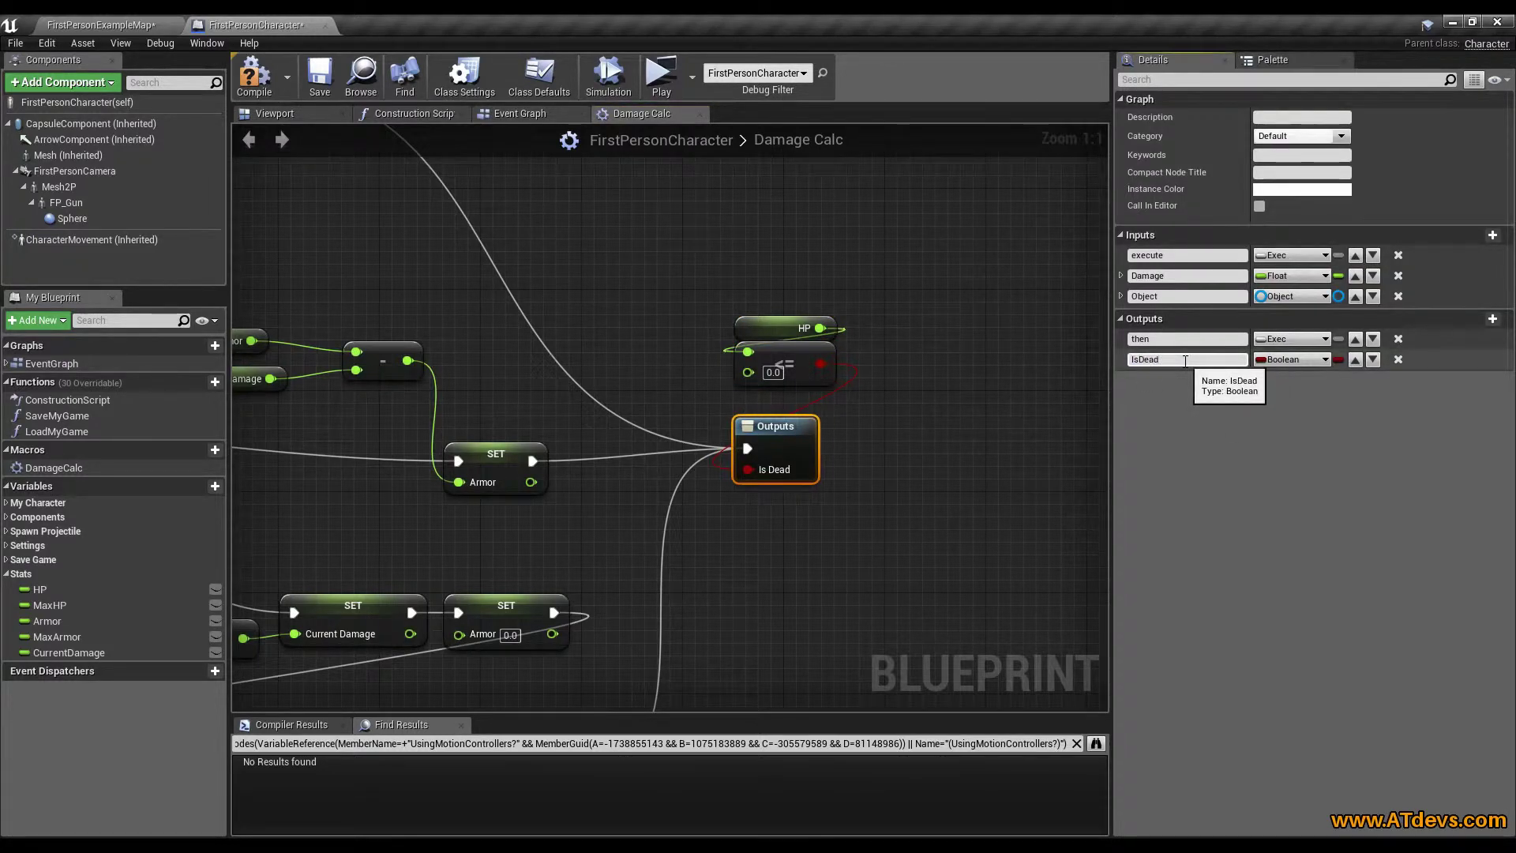
click(848, 396)
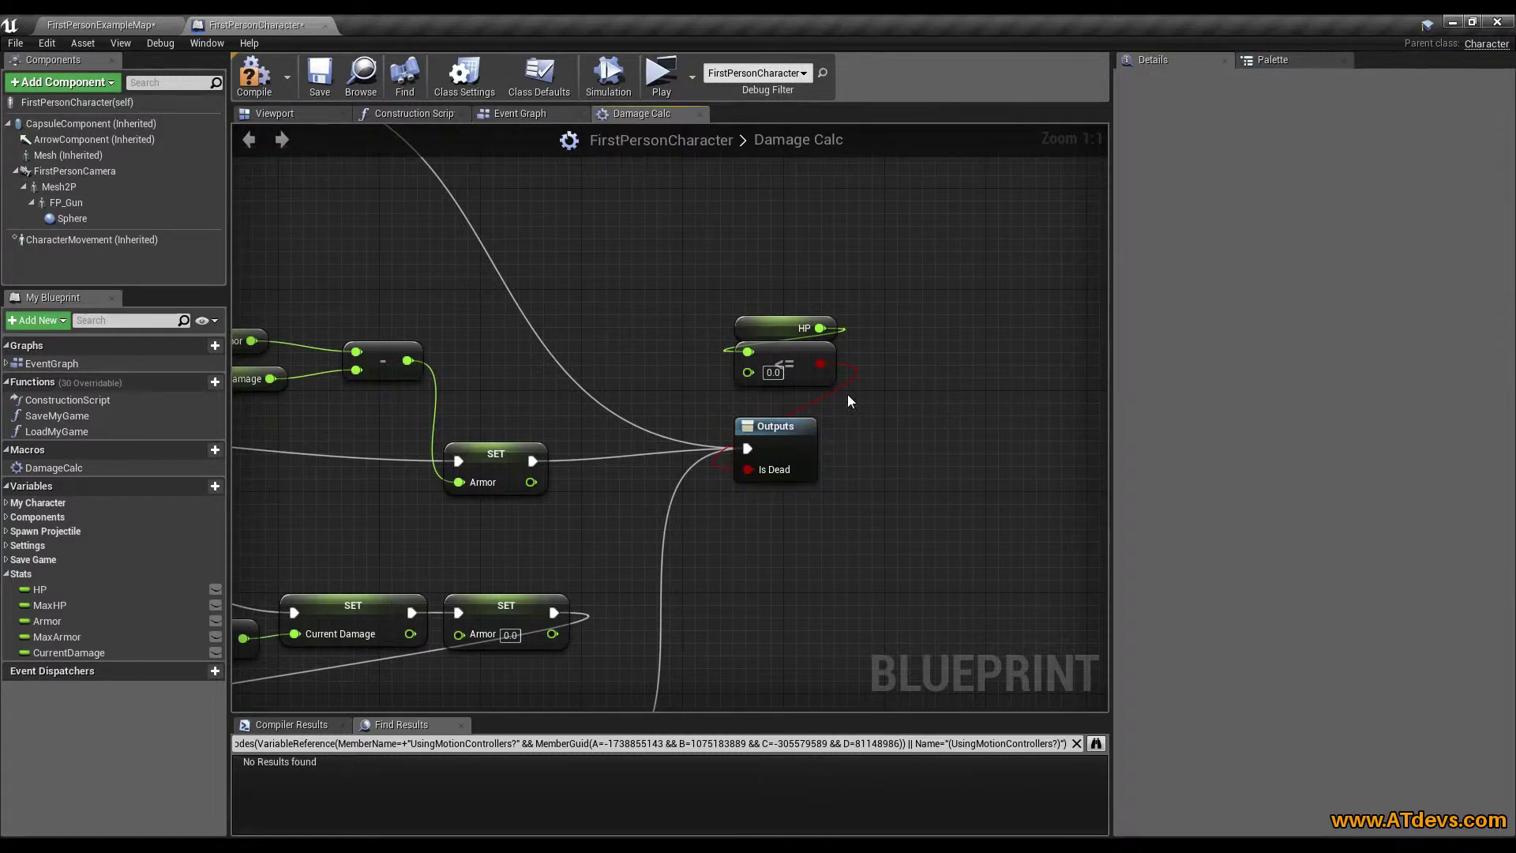
- In the Event Graph, add a Branch driven by the Is Dead result
click(518, 112)
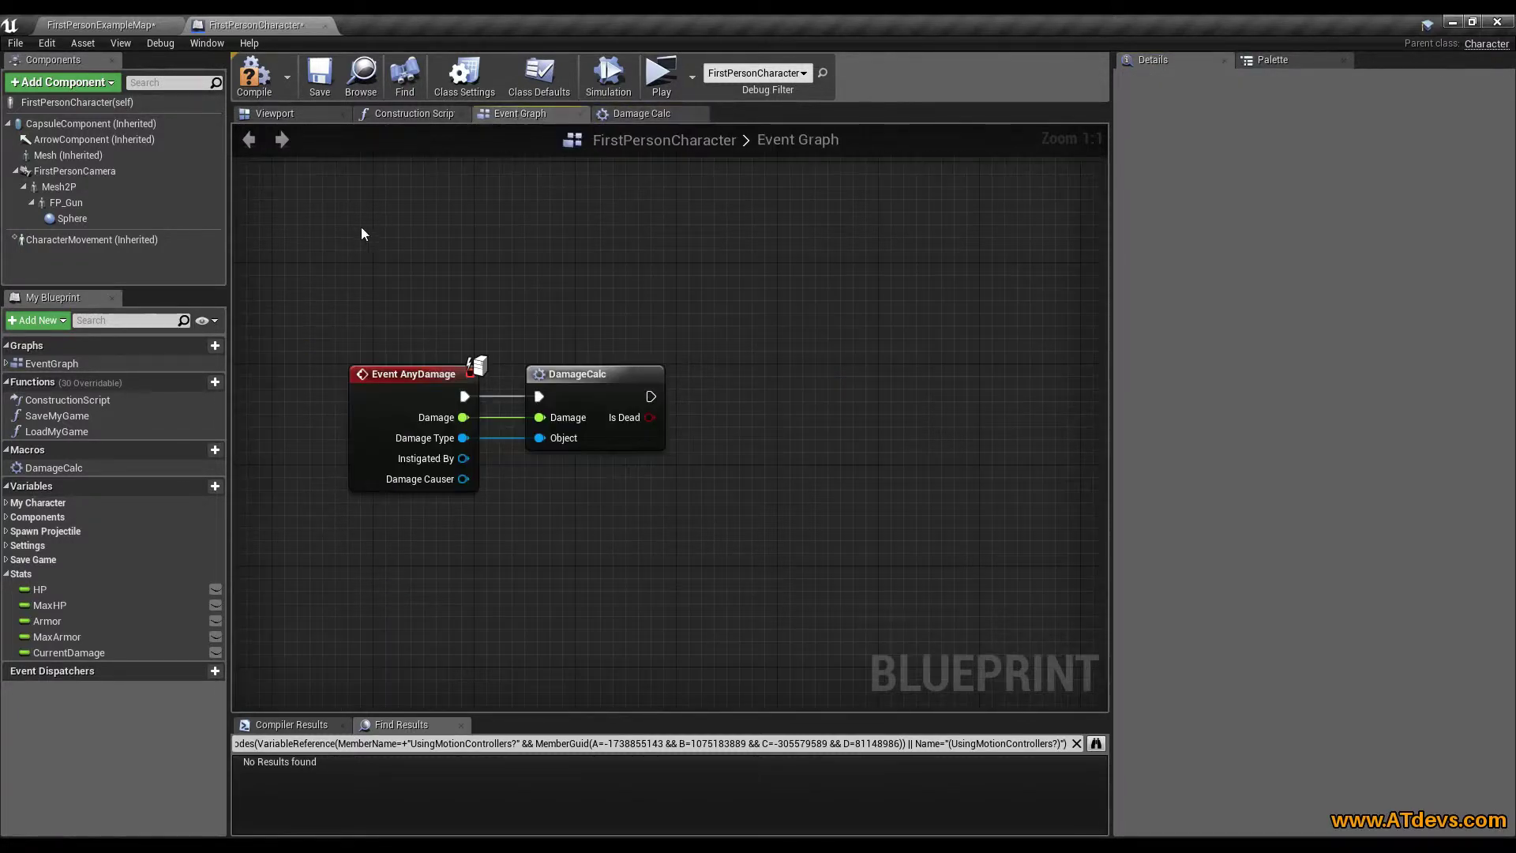
right_drag(751, 384, 631, 395)
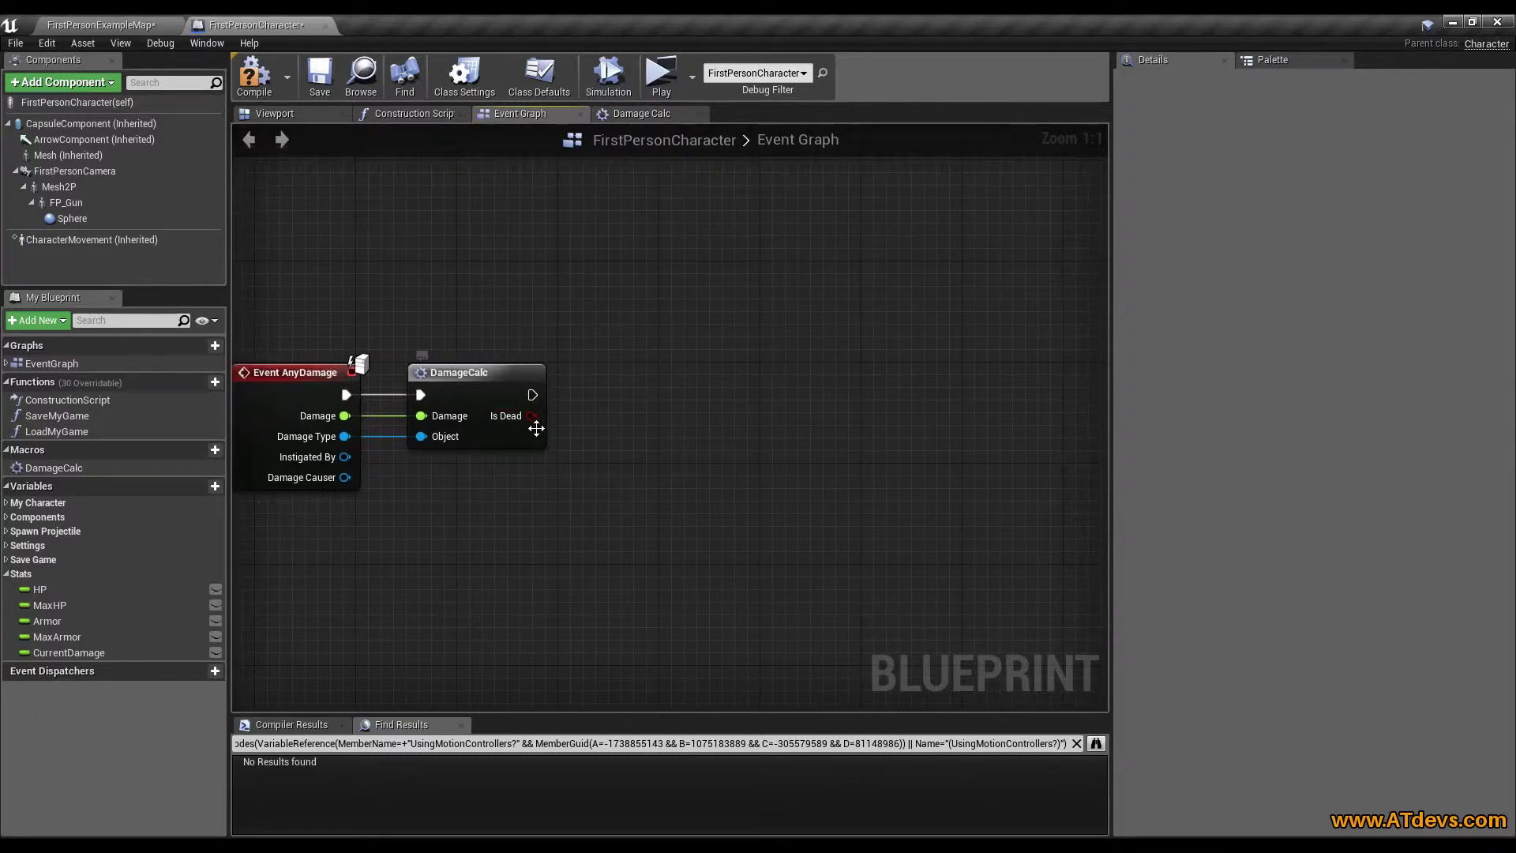
drag(530, 416, 562, 421)
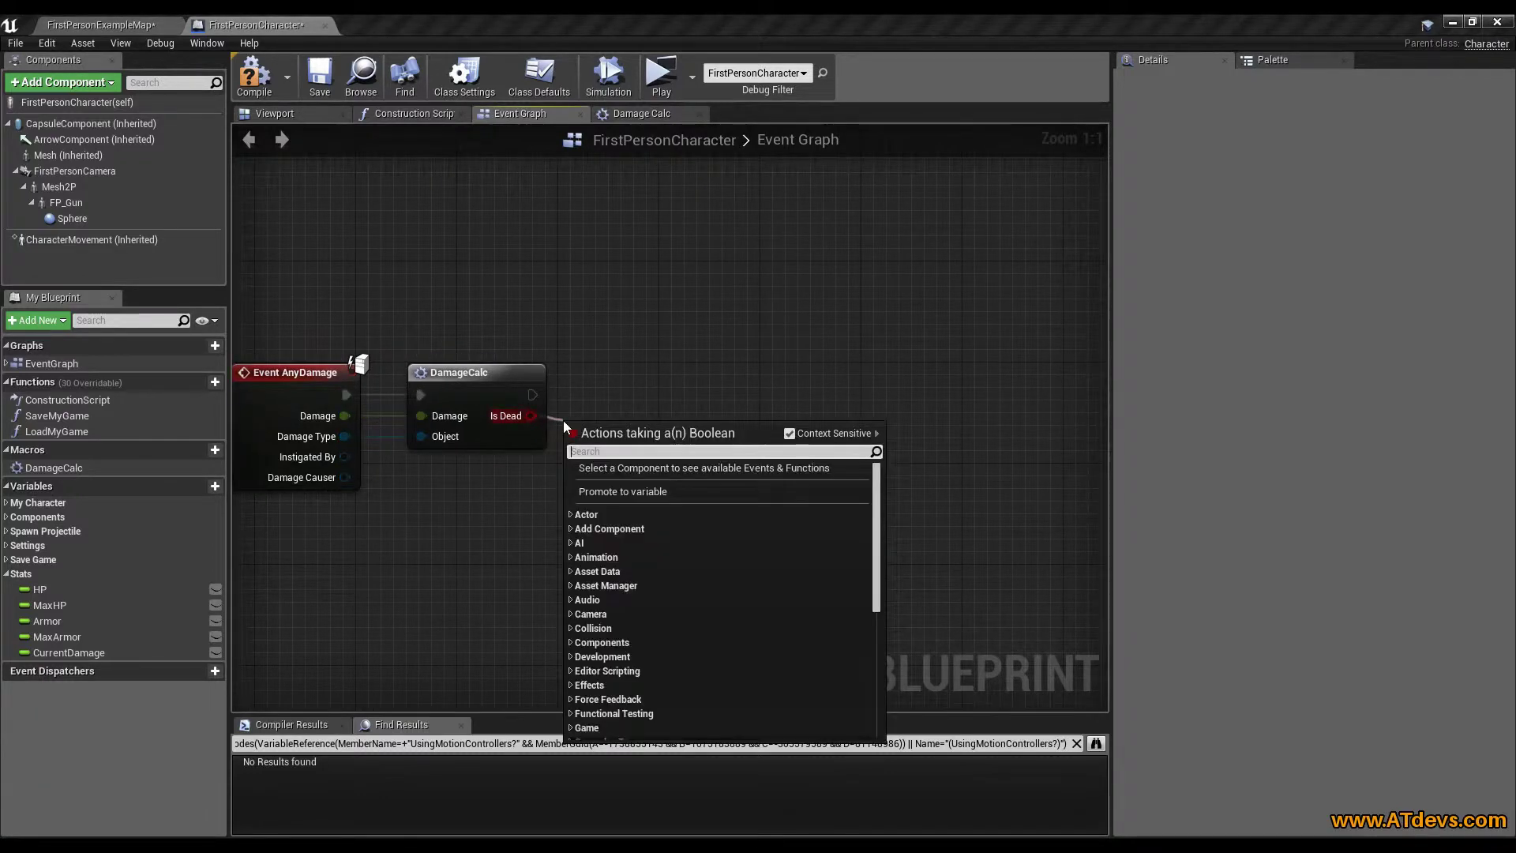
text(branc)
key(Return)
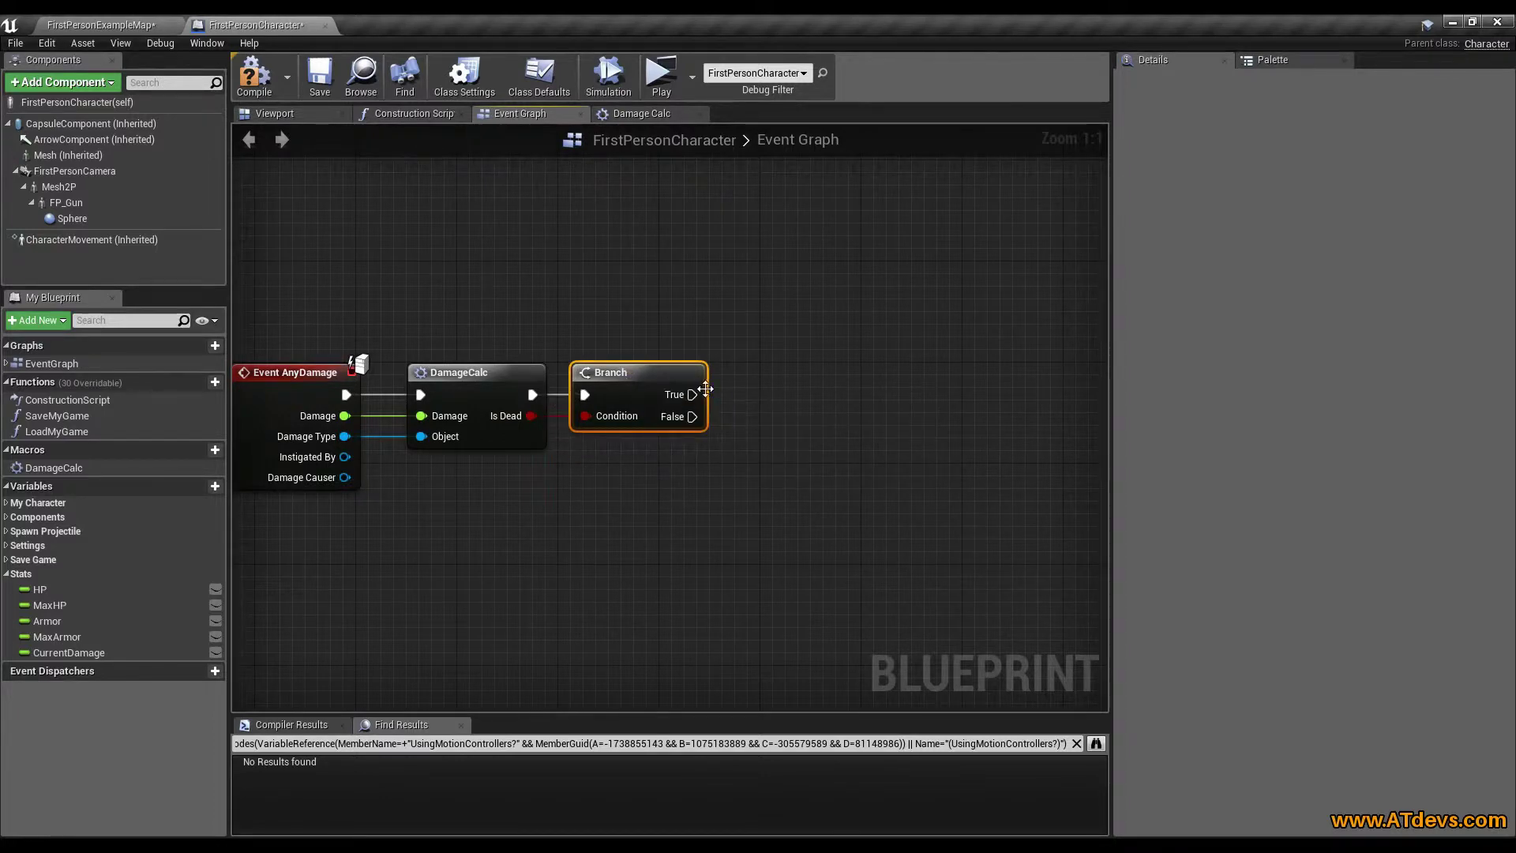
- Add a DestroyActor node on the Branch's True path
drag(691, 394, 763, 394)
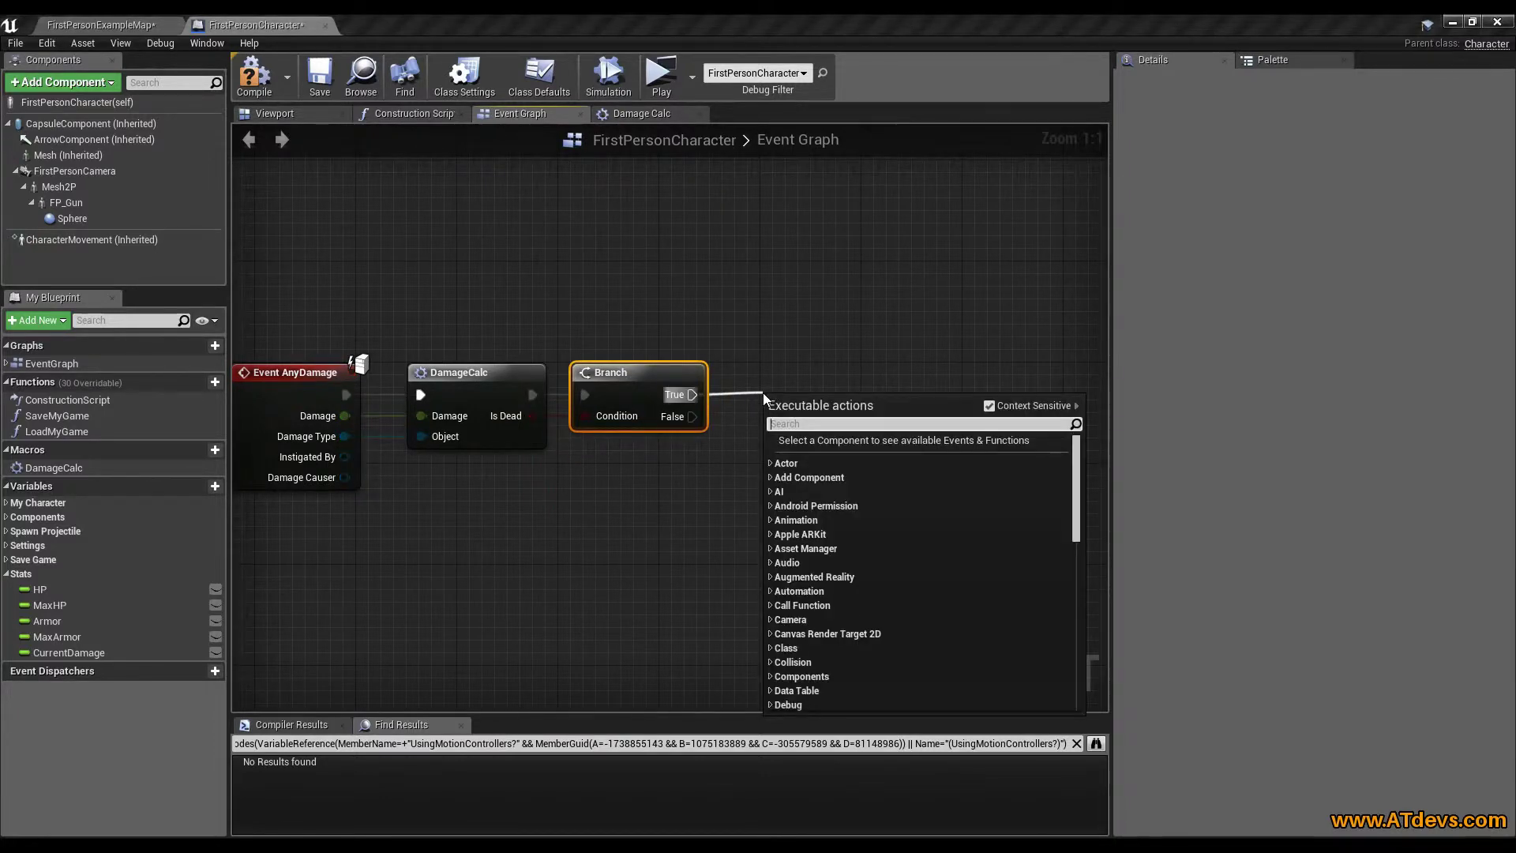
text(destroy)
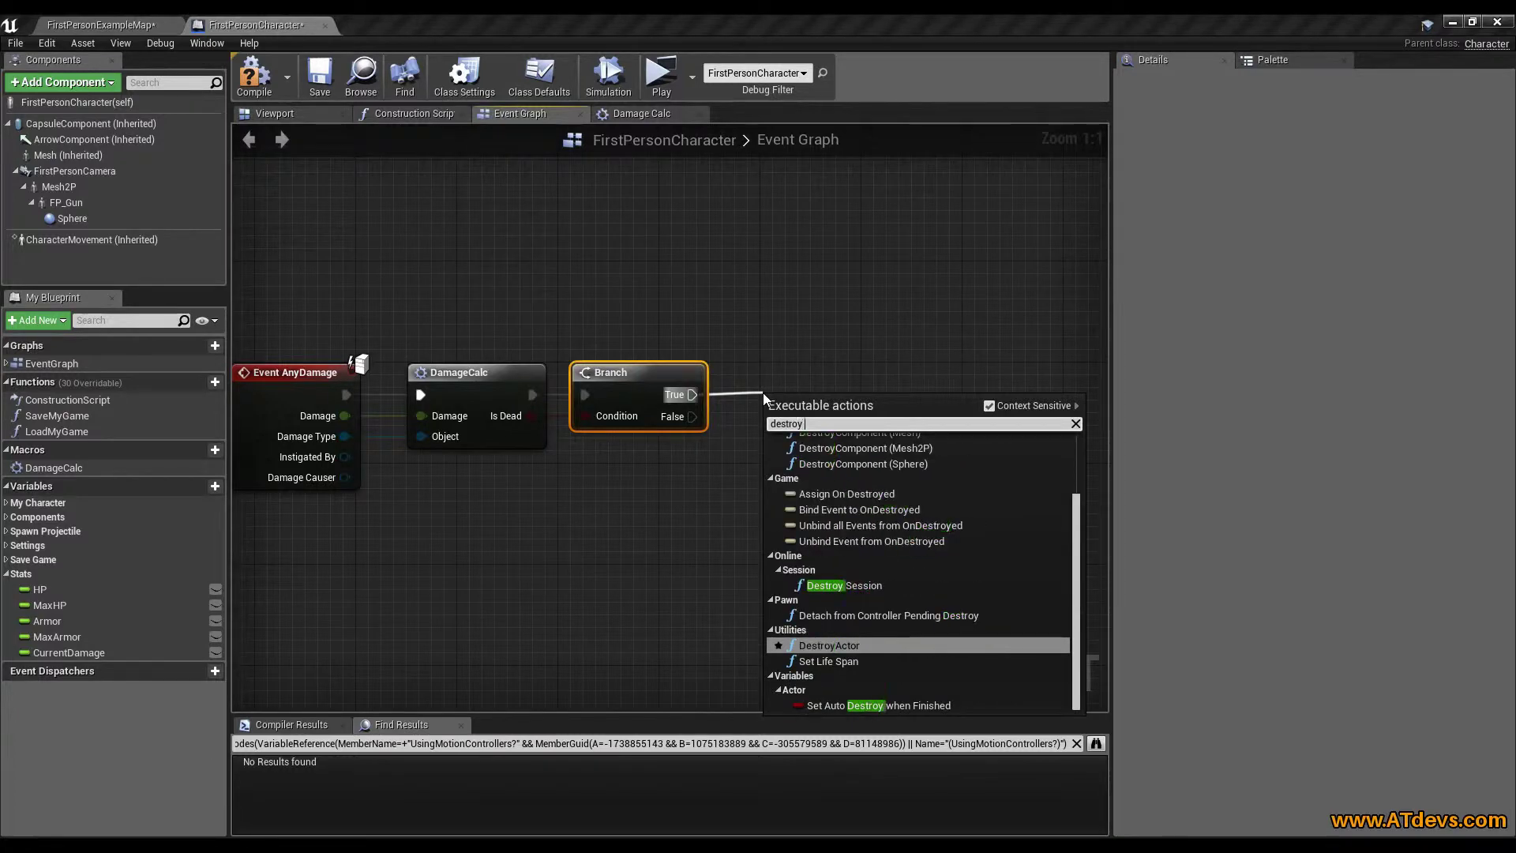
text( actor)
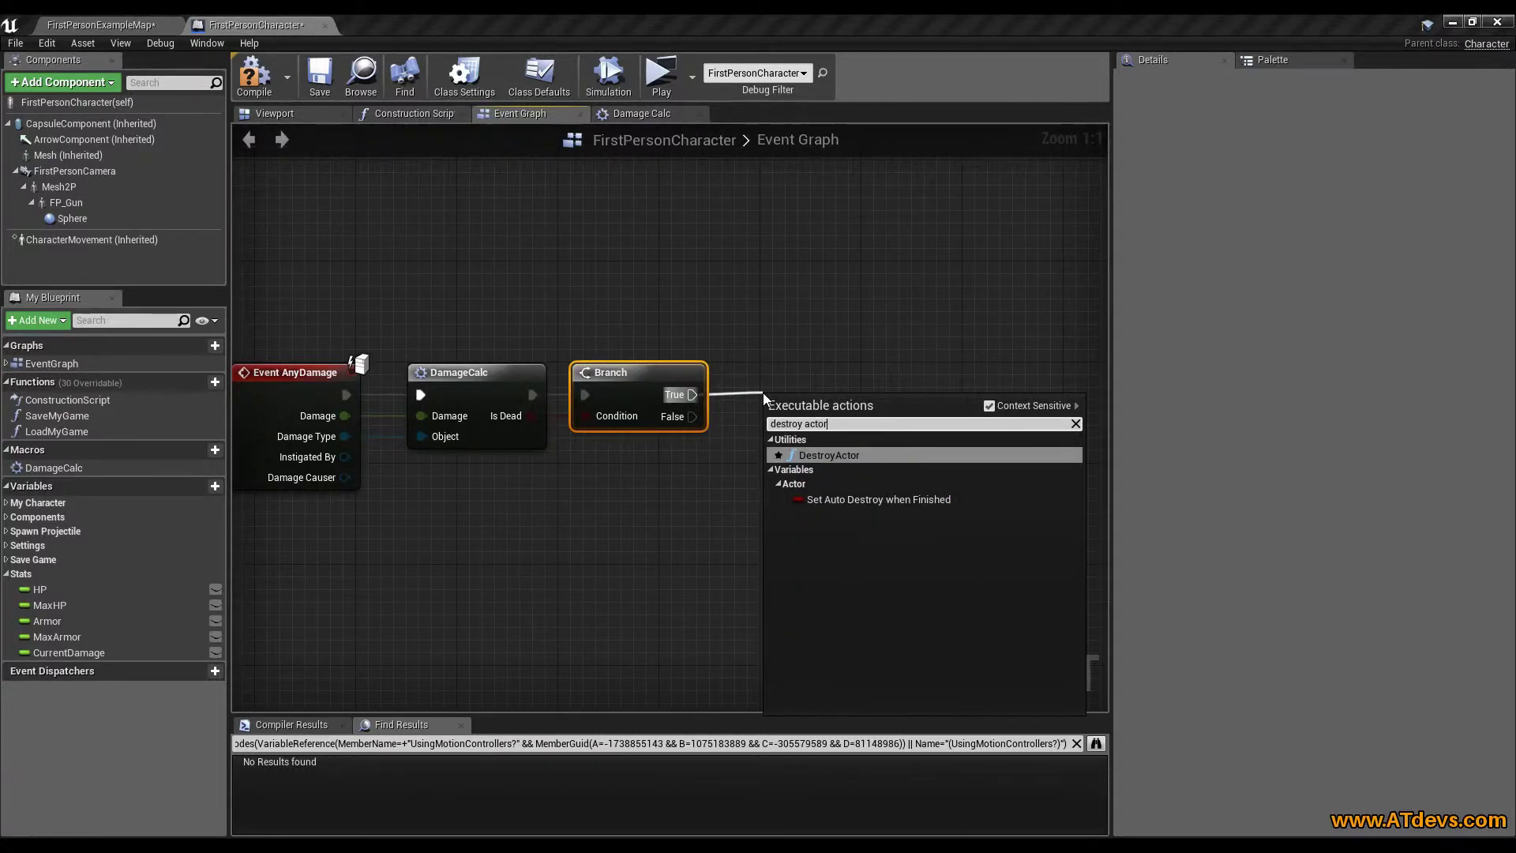
key(Return)
drag(828, 403, 829, 379)
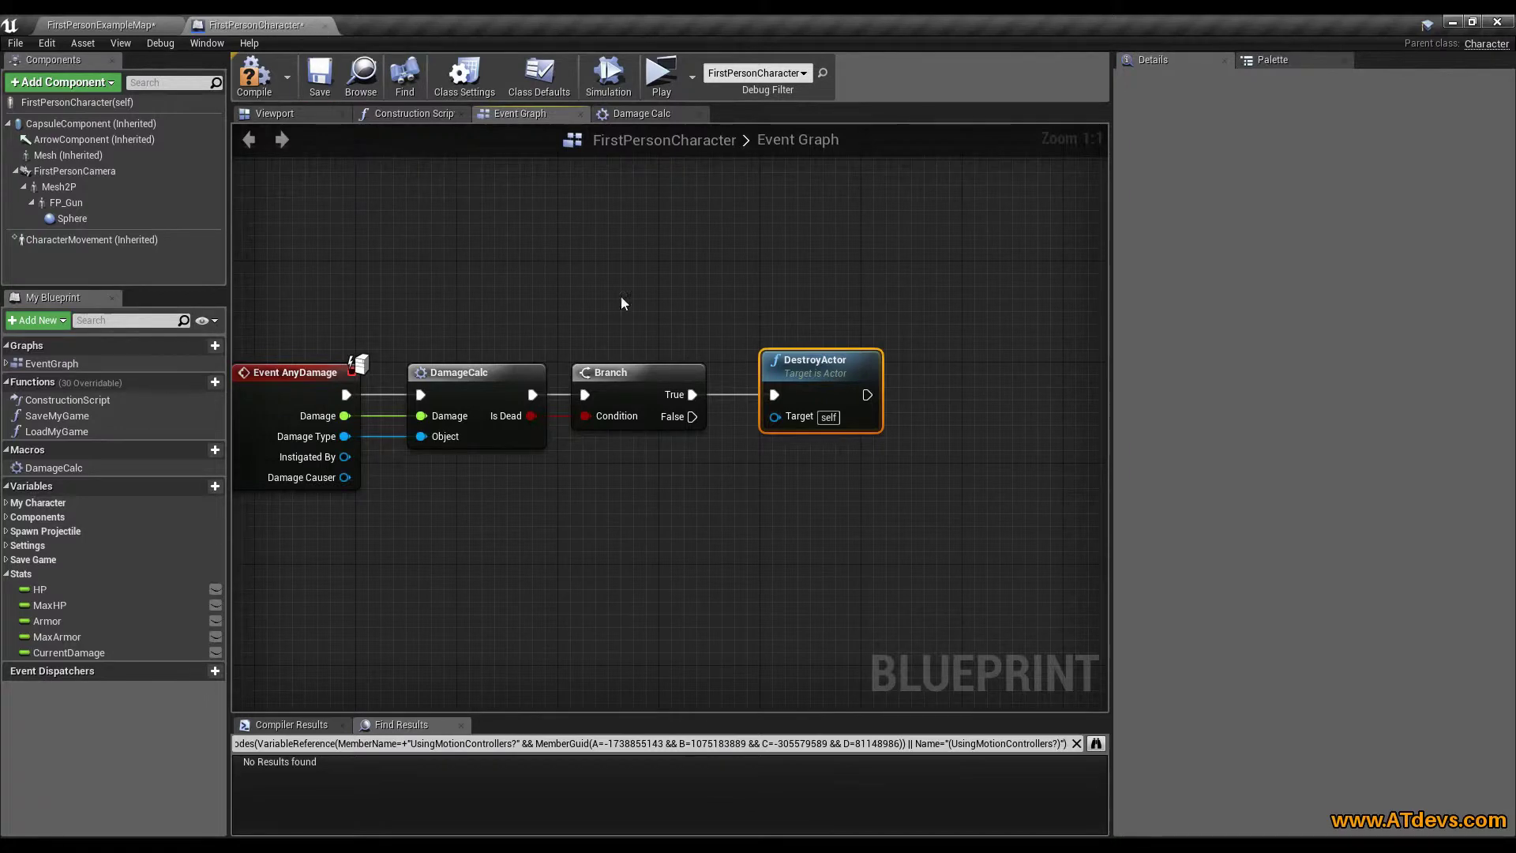
right_drag(748, 283, 590, 291)
- Print "You're dead" after DestroyActor, then return to the FirstPersonExampleMap tab
drag(709, 403, 761, 404)
text(print string)
key(Return)
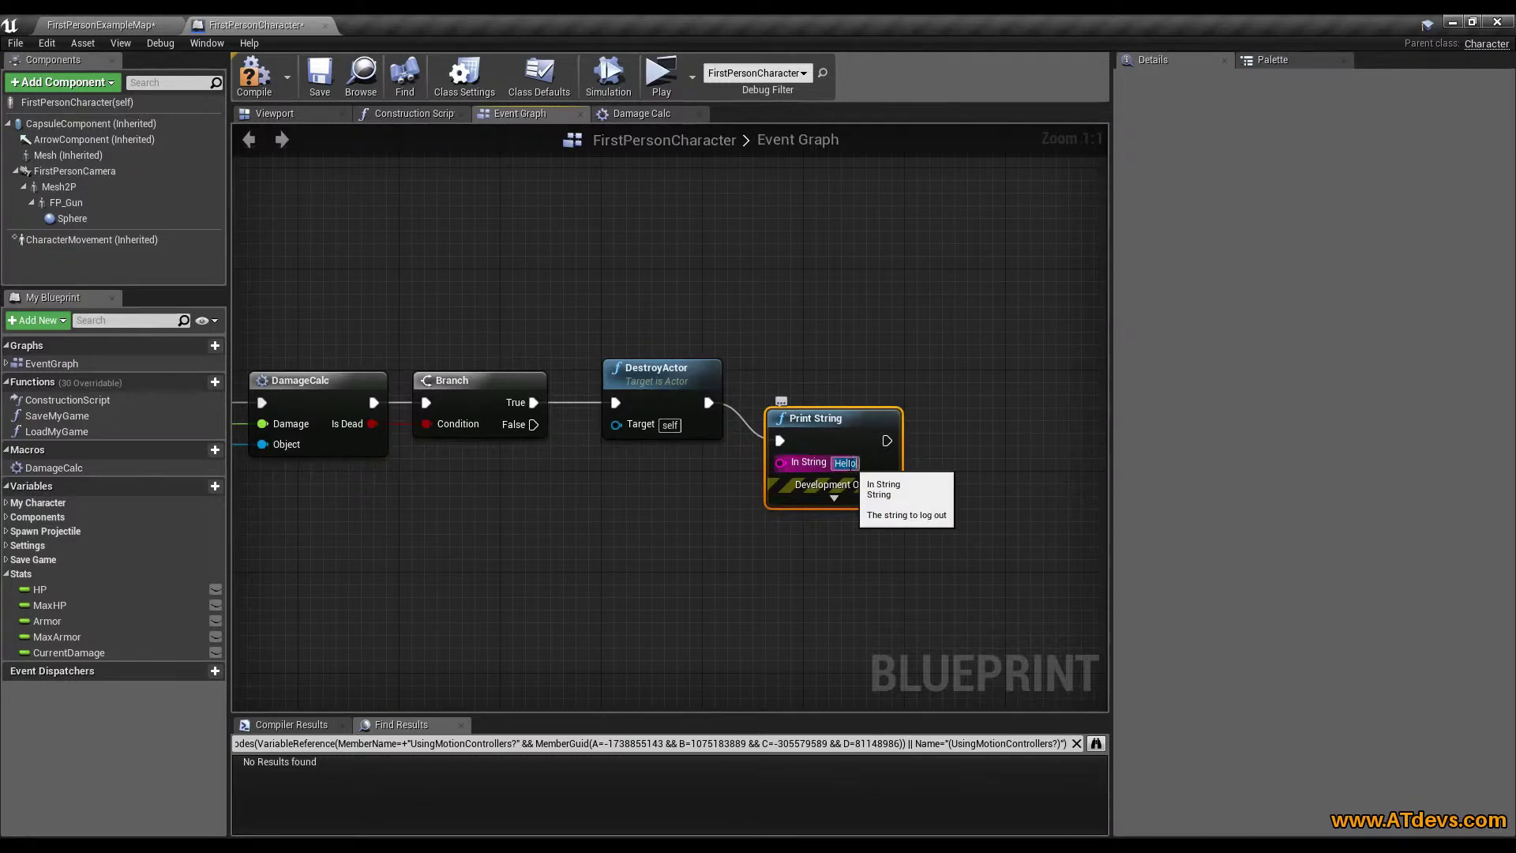
text(You're d)
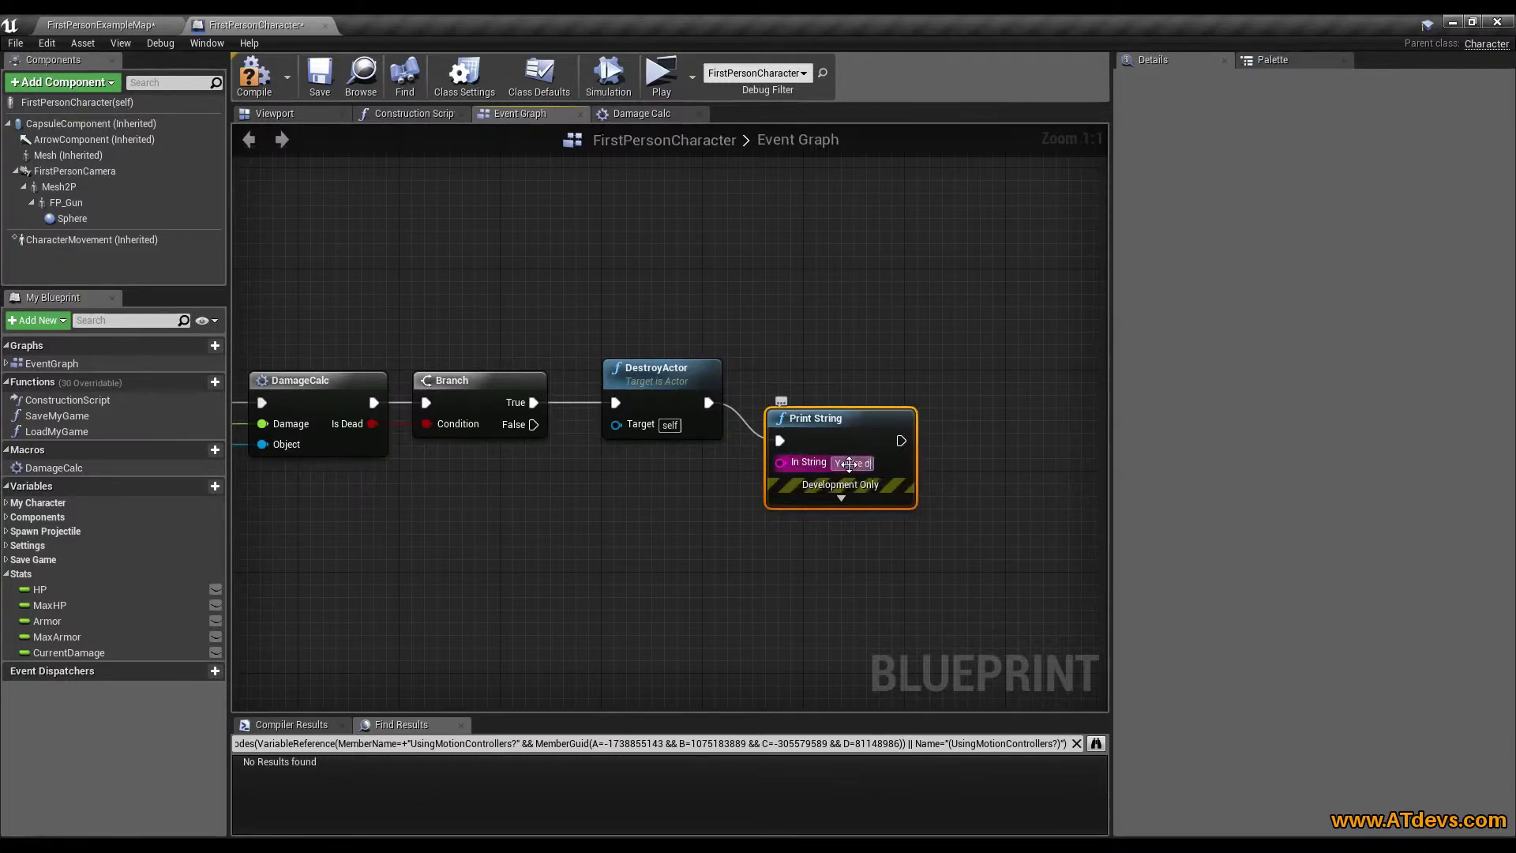
text(ead)
key(Return)
drag(828, 417, 828, 391)
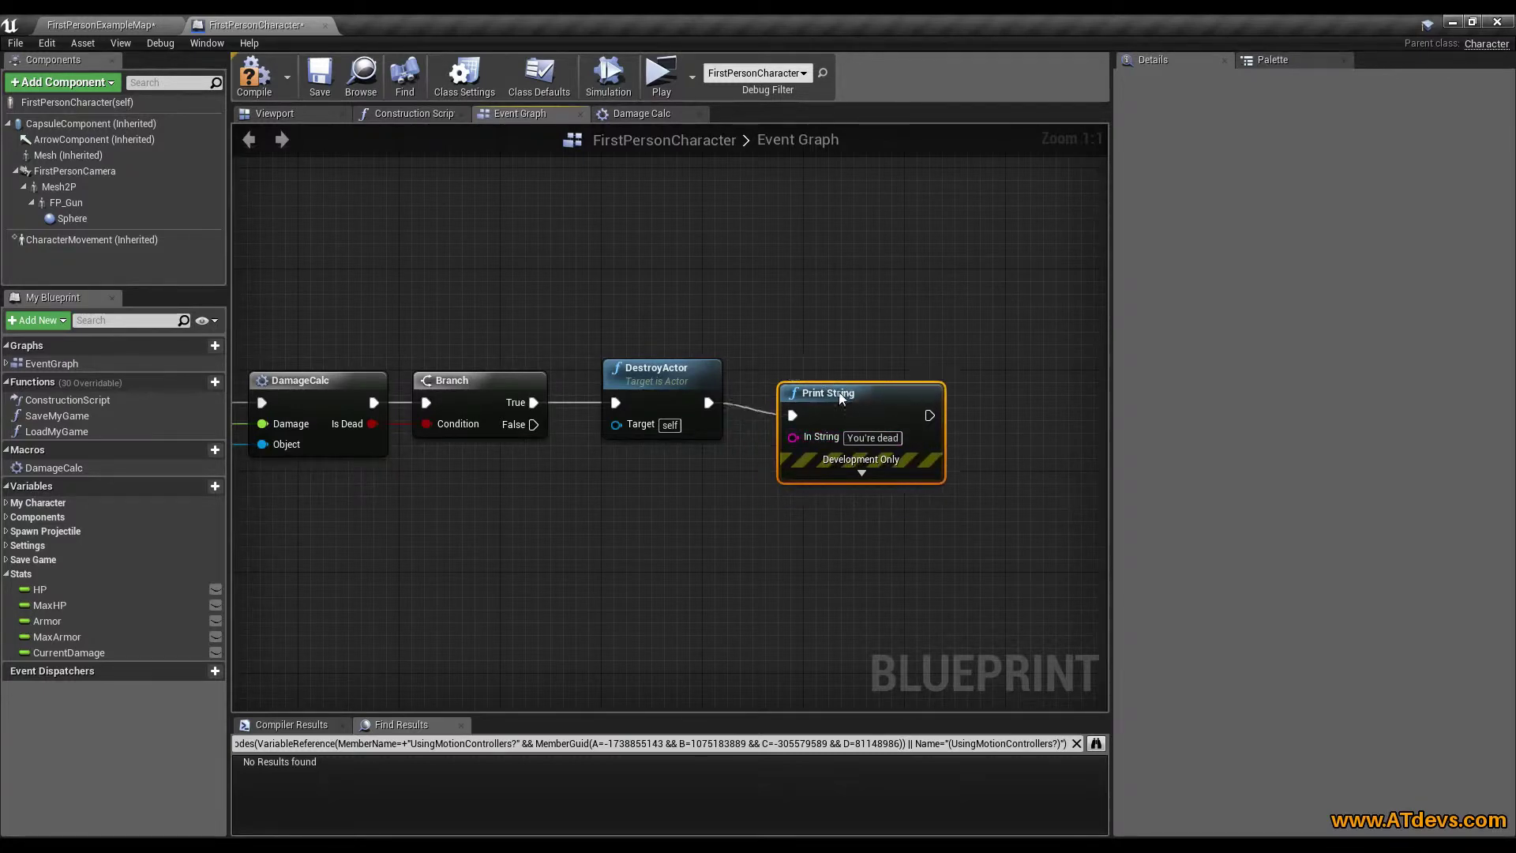
click(578, 274)
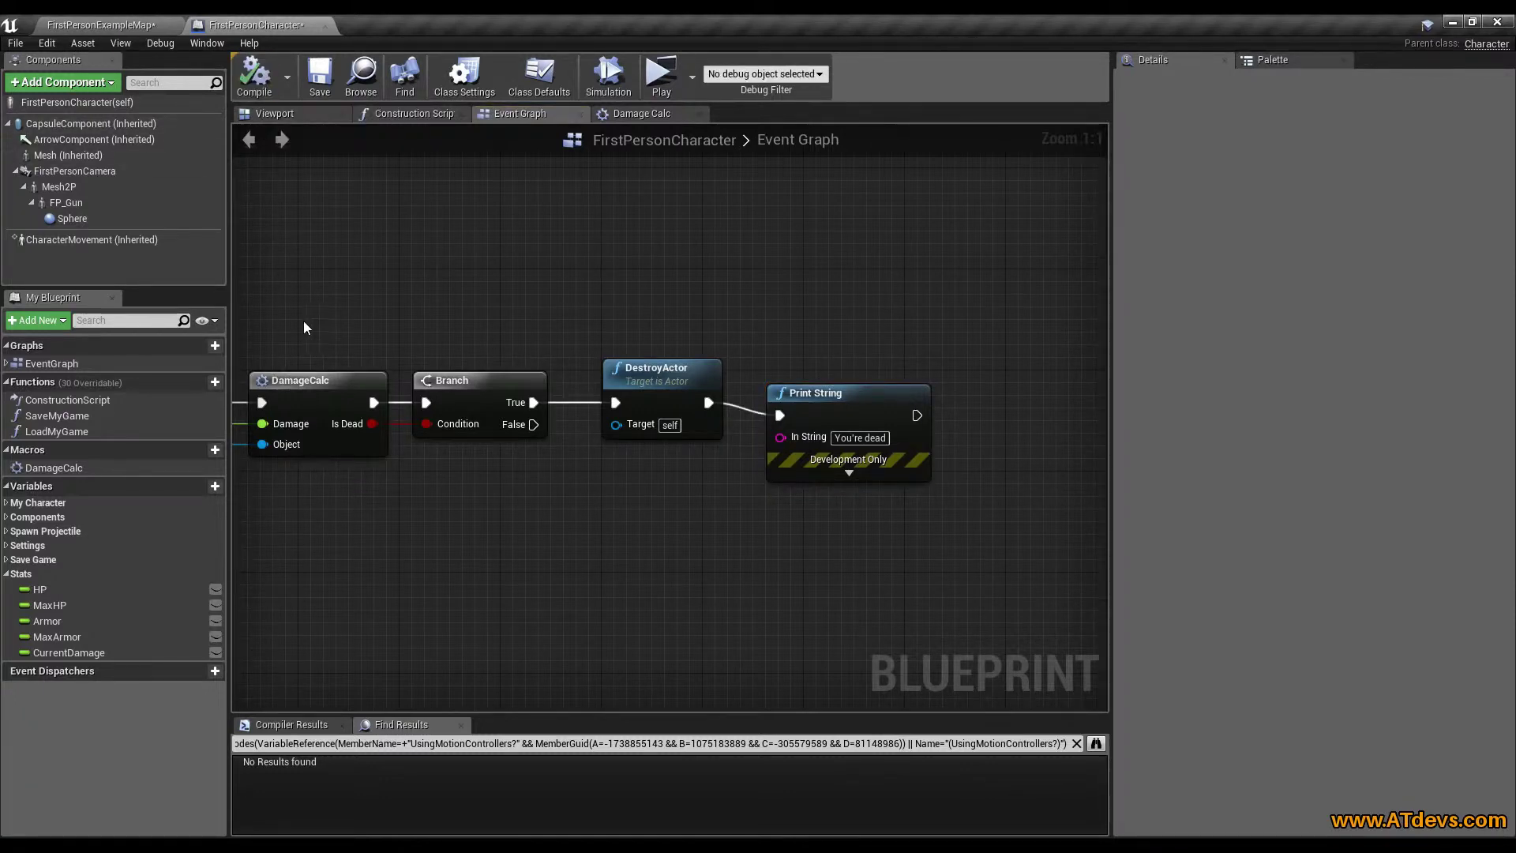
click(88, 16)
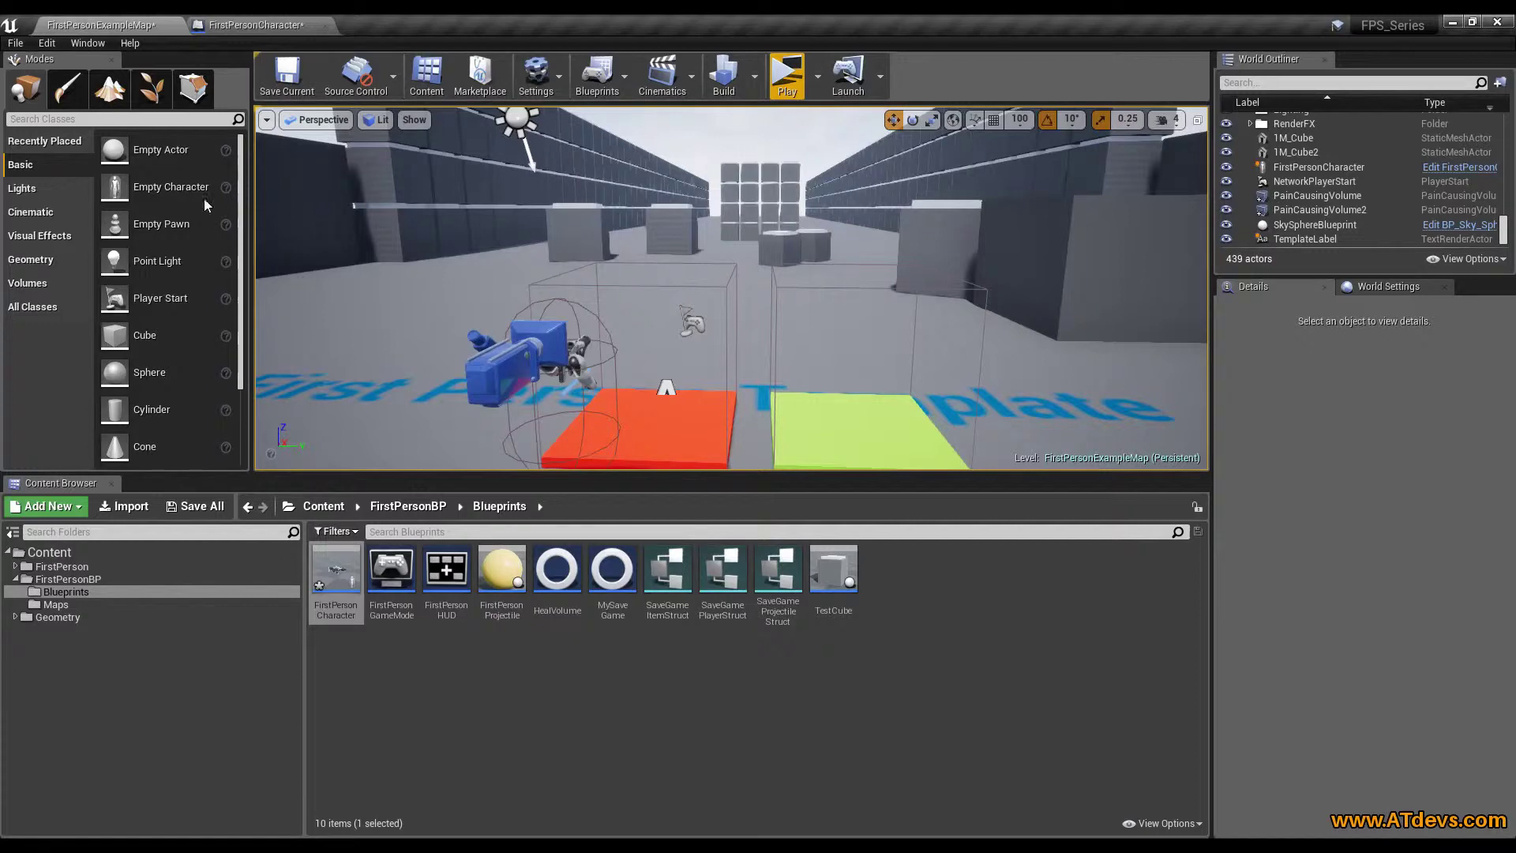
- Create a User Interface > Widget Blueprint named HUD in the Blueprints folder
click(983, 616)
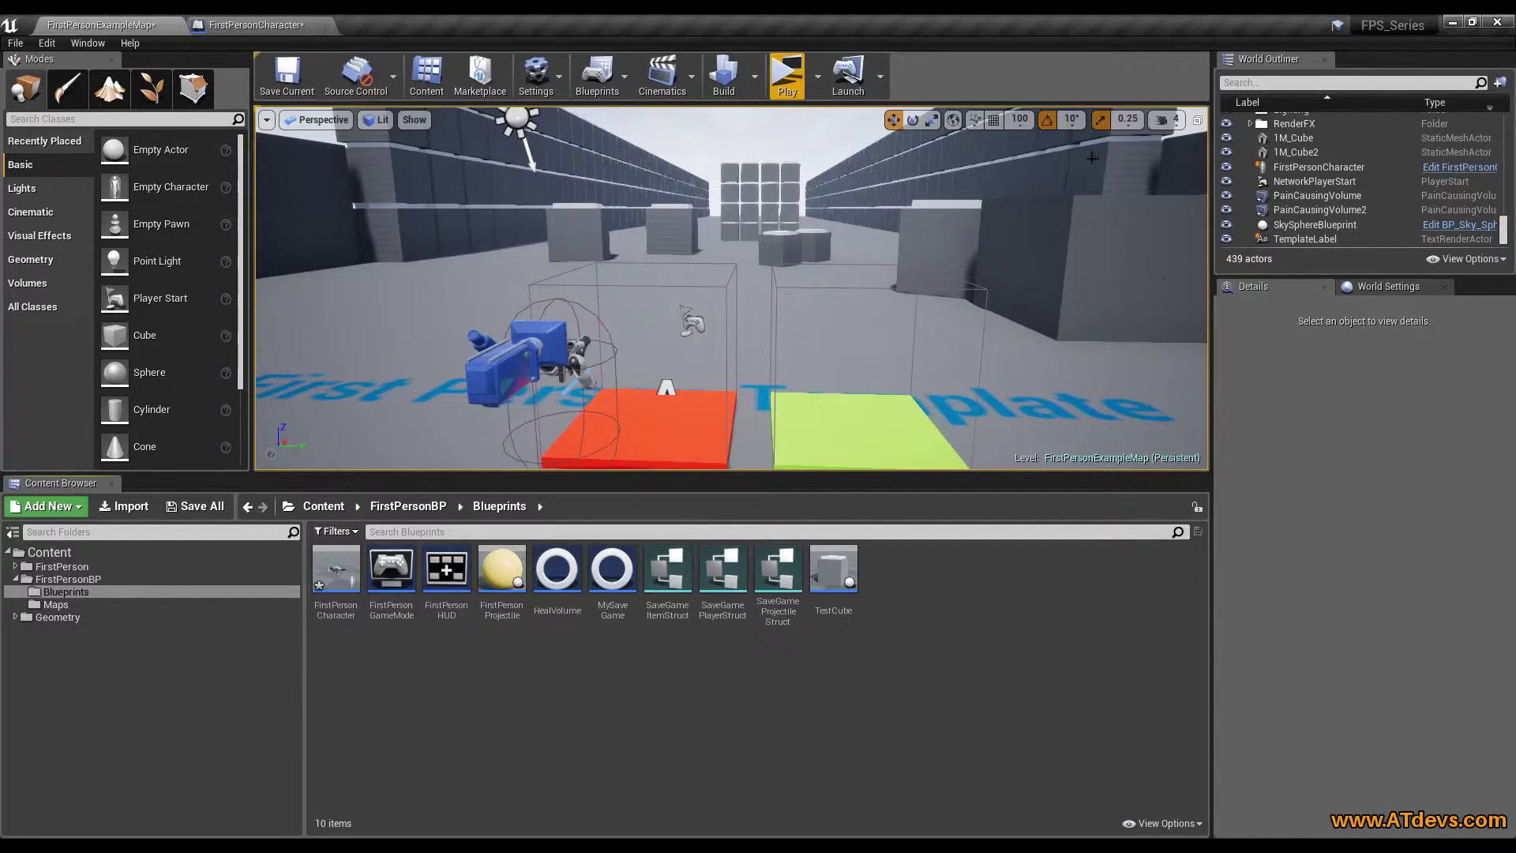
right_click(918, 557)
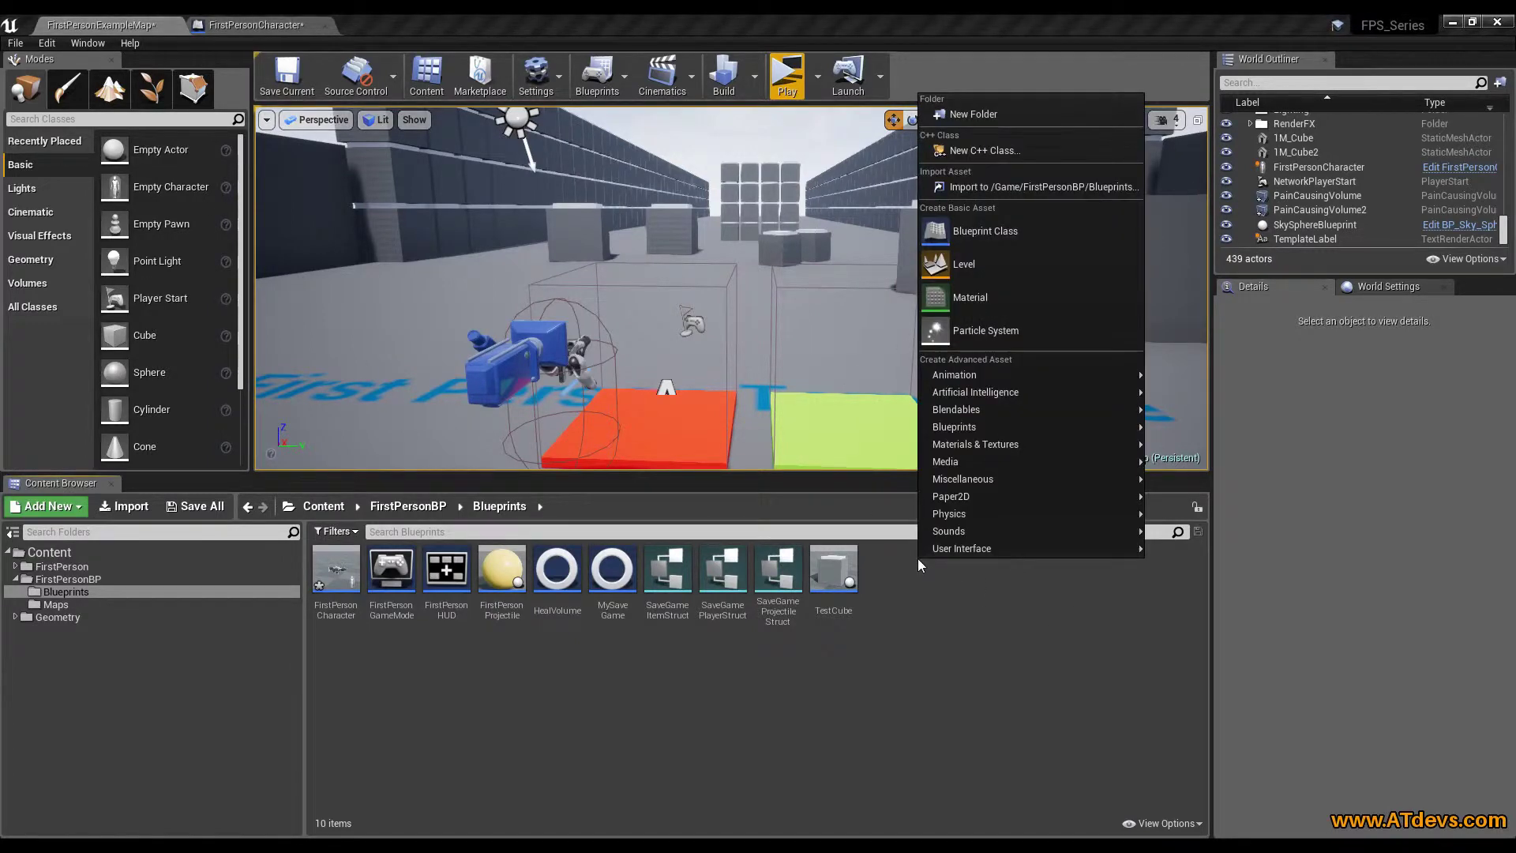
mouse_move(997, 547)
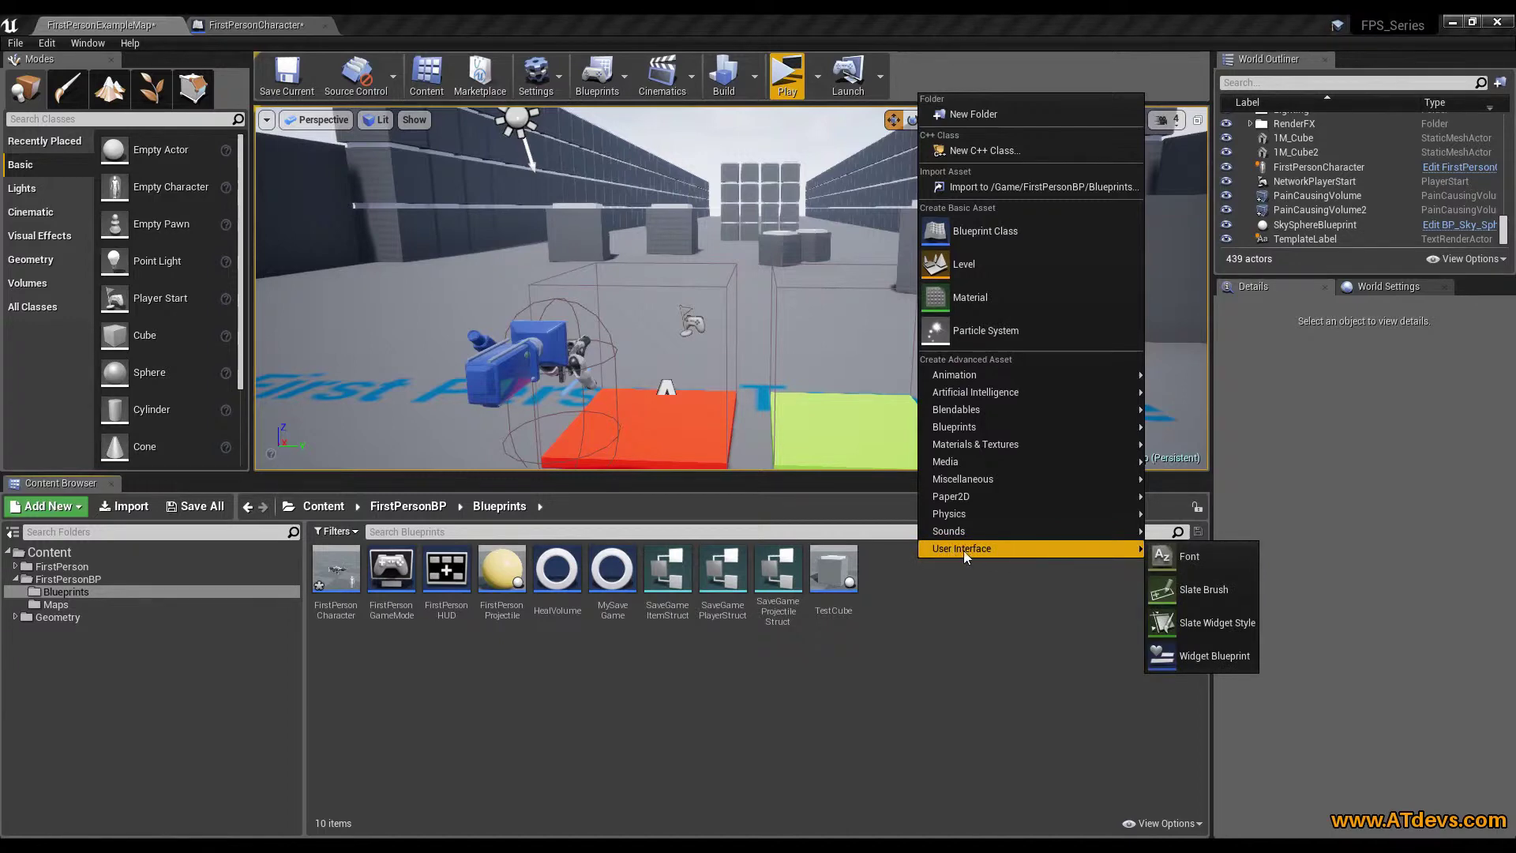
click(1225, 656)
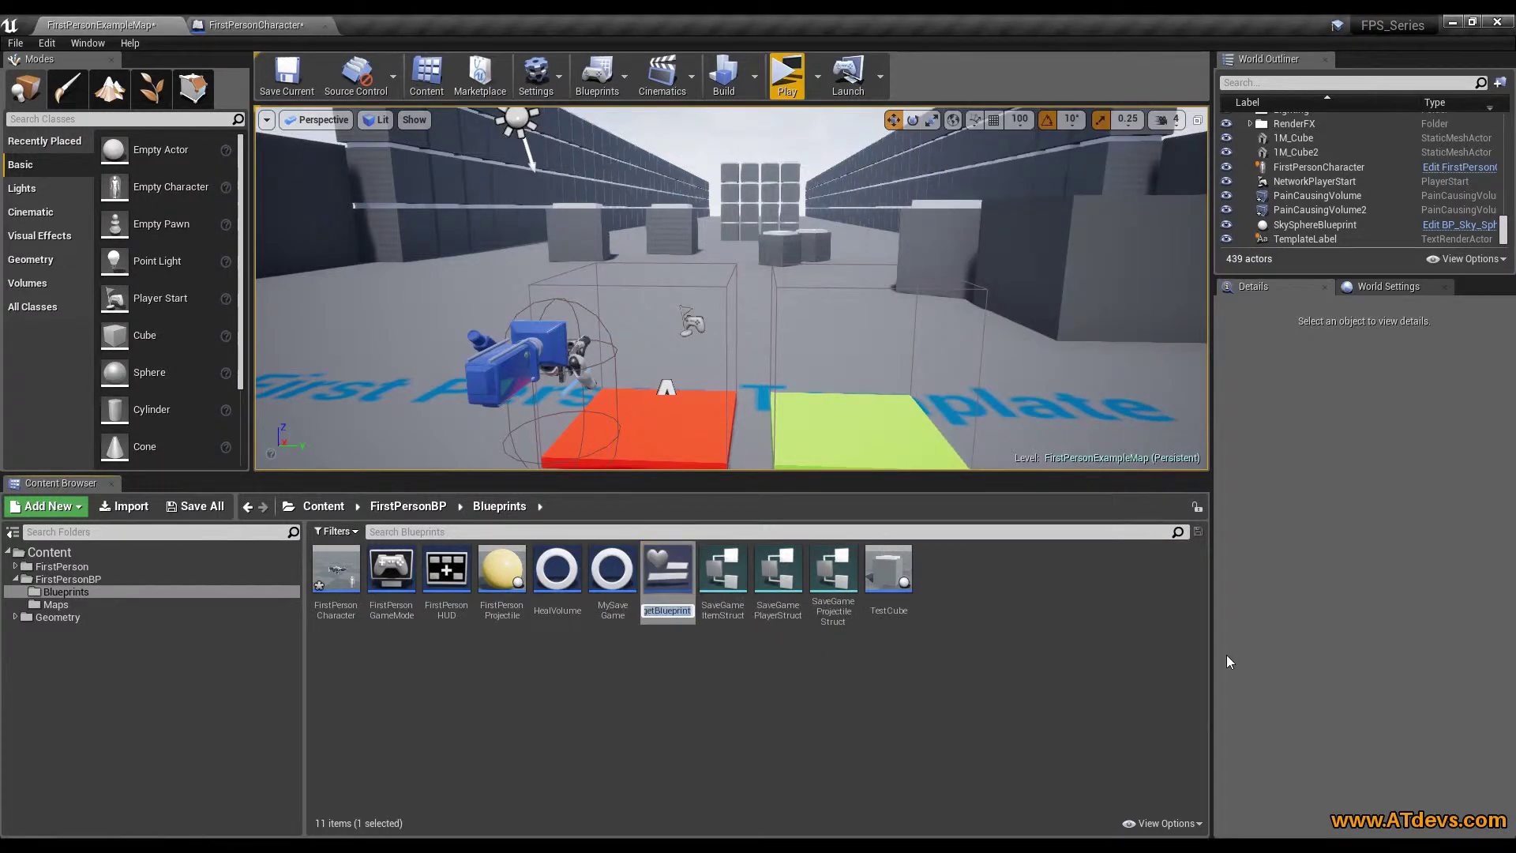
text(HUD)
key(Return)
key(Return)
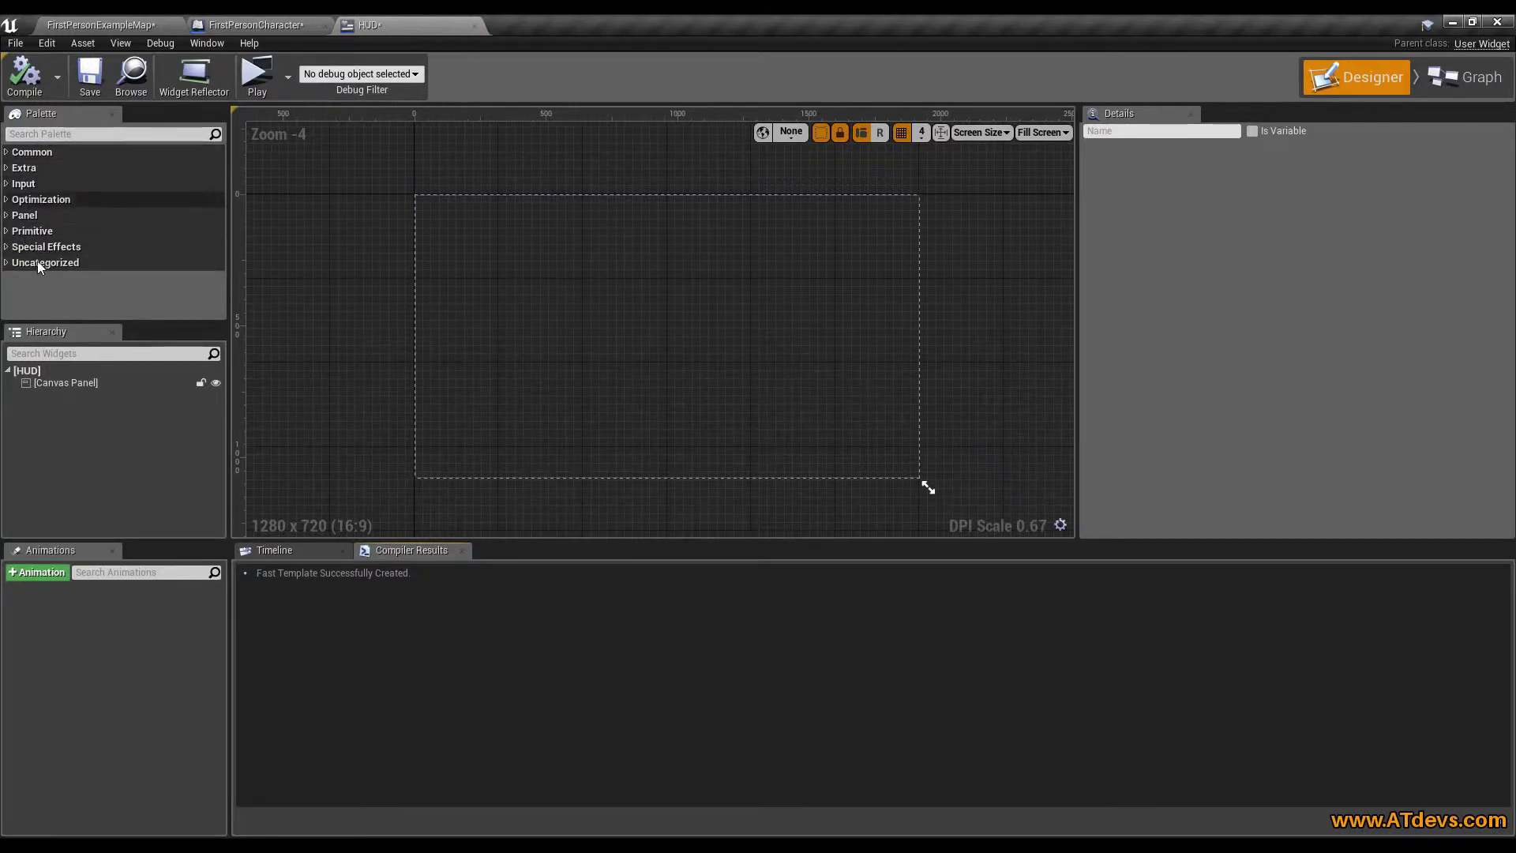
- Place a Vertical Box from the Palette onto the HUD canvas
click(49, 137)
text(vert)
drag(59, 167, 749, 312)
drag(796, 246, 773, 235)
- Add two Progress Bars, one on the canvas and one inside the Vertical Box
click(110, 132)
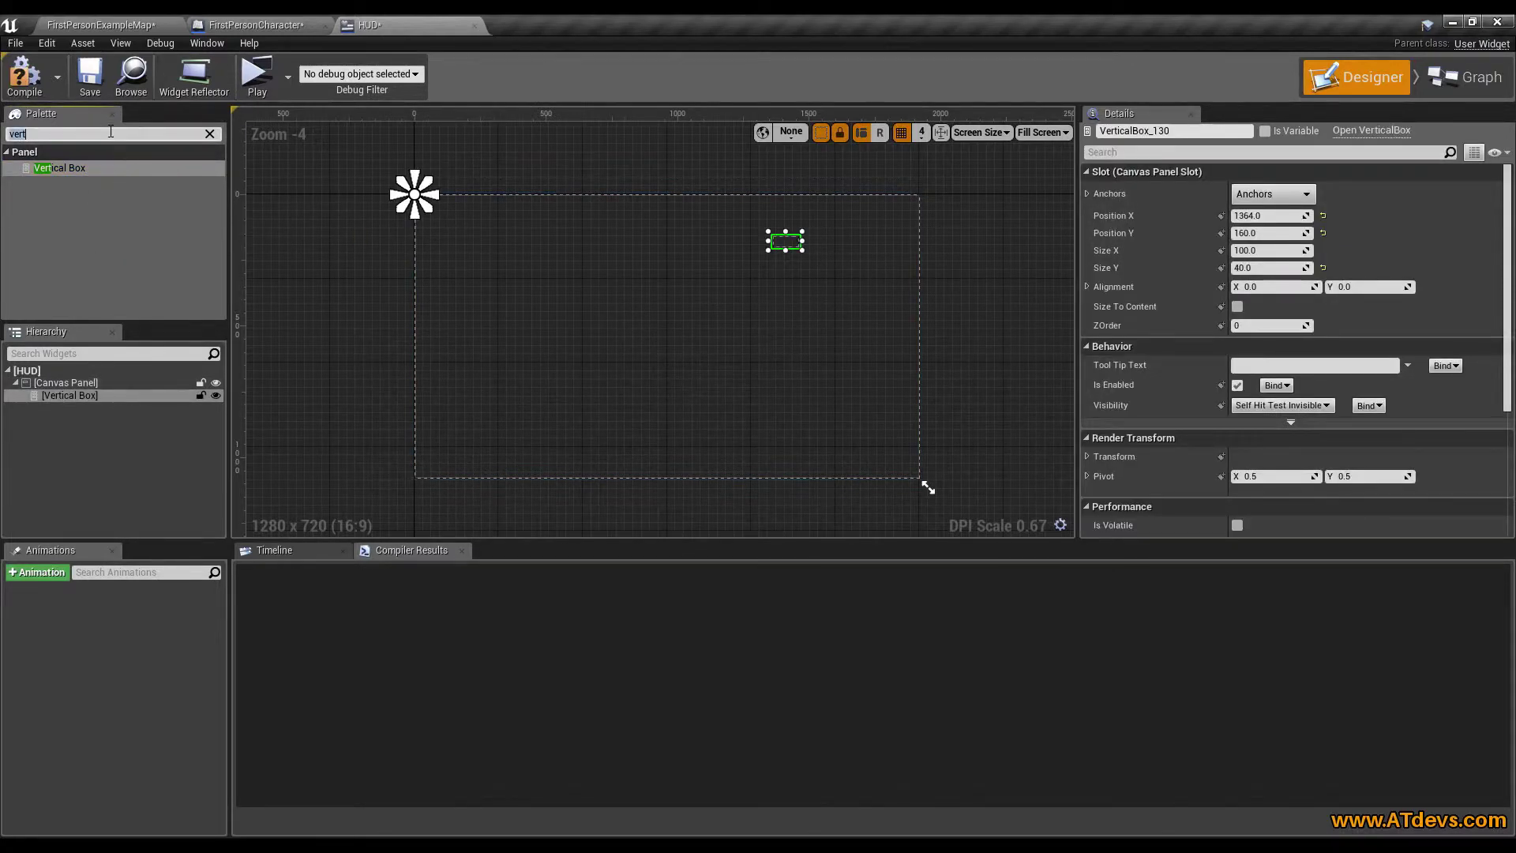
text(prox)
key(BackSpace)
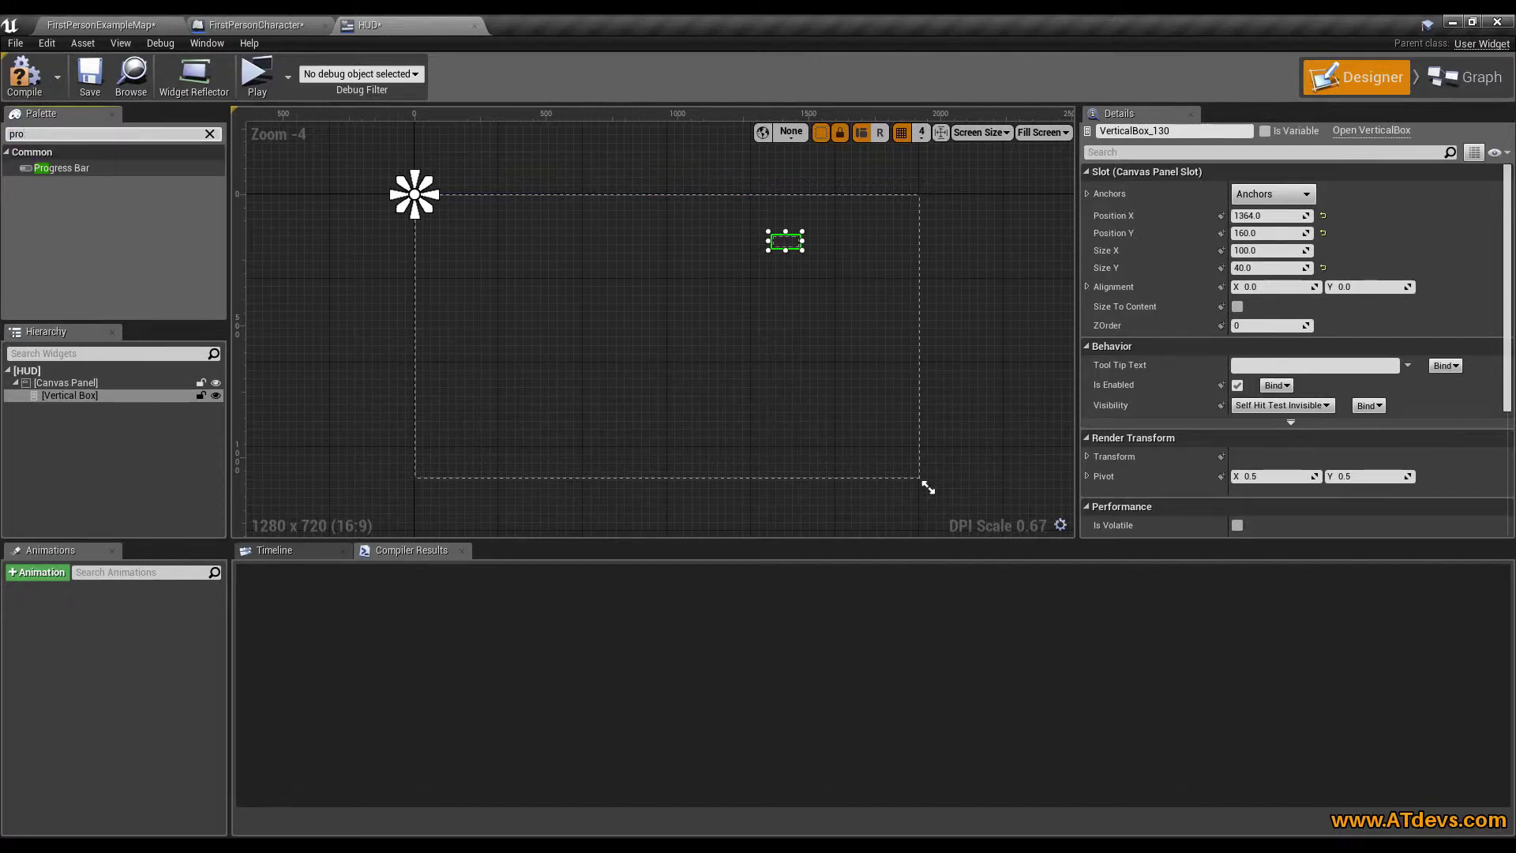
drag(61, 168, 772, 292)
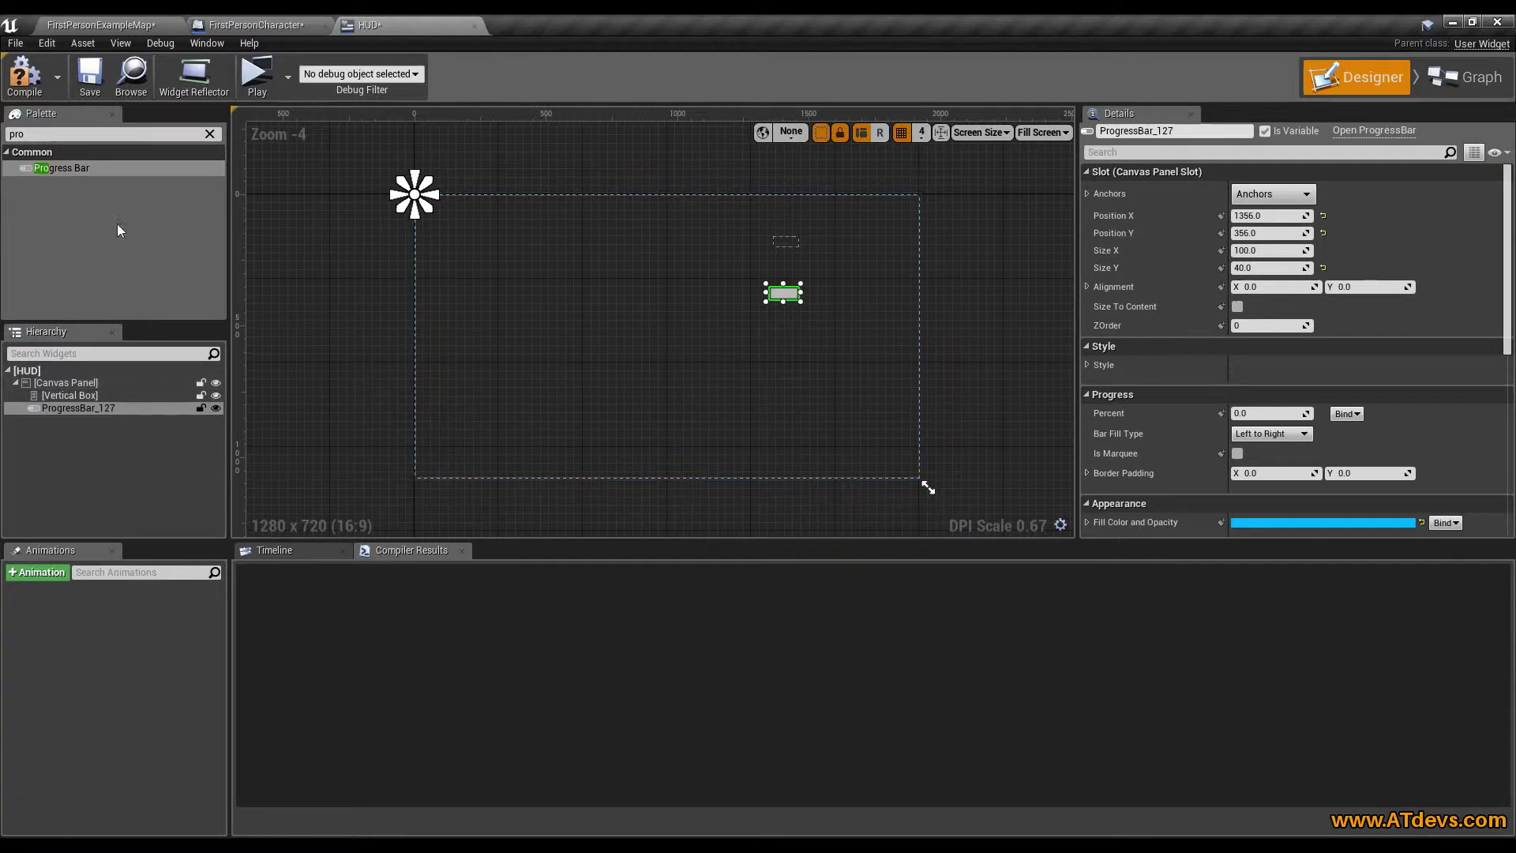
drag(53, 169, 75, 396)
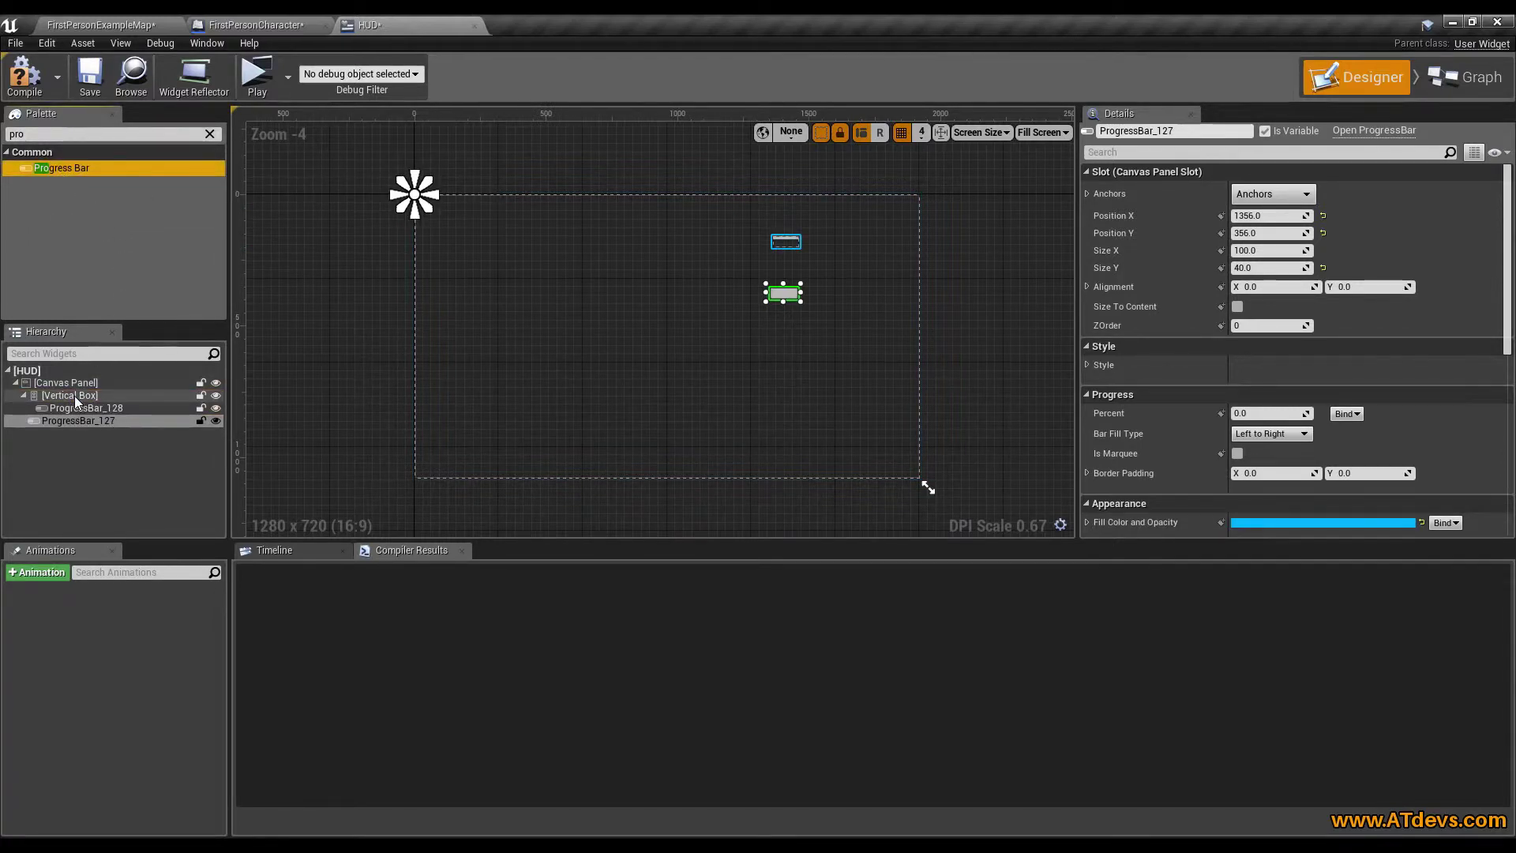
- Move the loose ProgressBar_127 into the Vertical Box below the other bar
click(23, 395)
scroll(725, 256, up, 5)
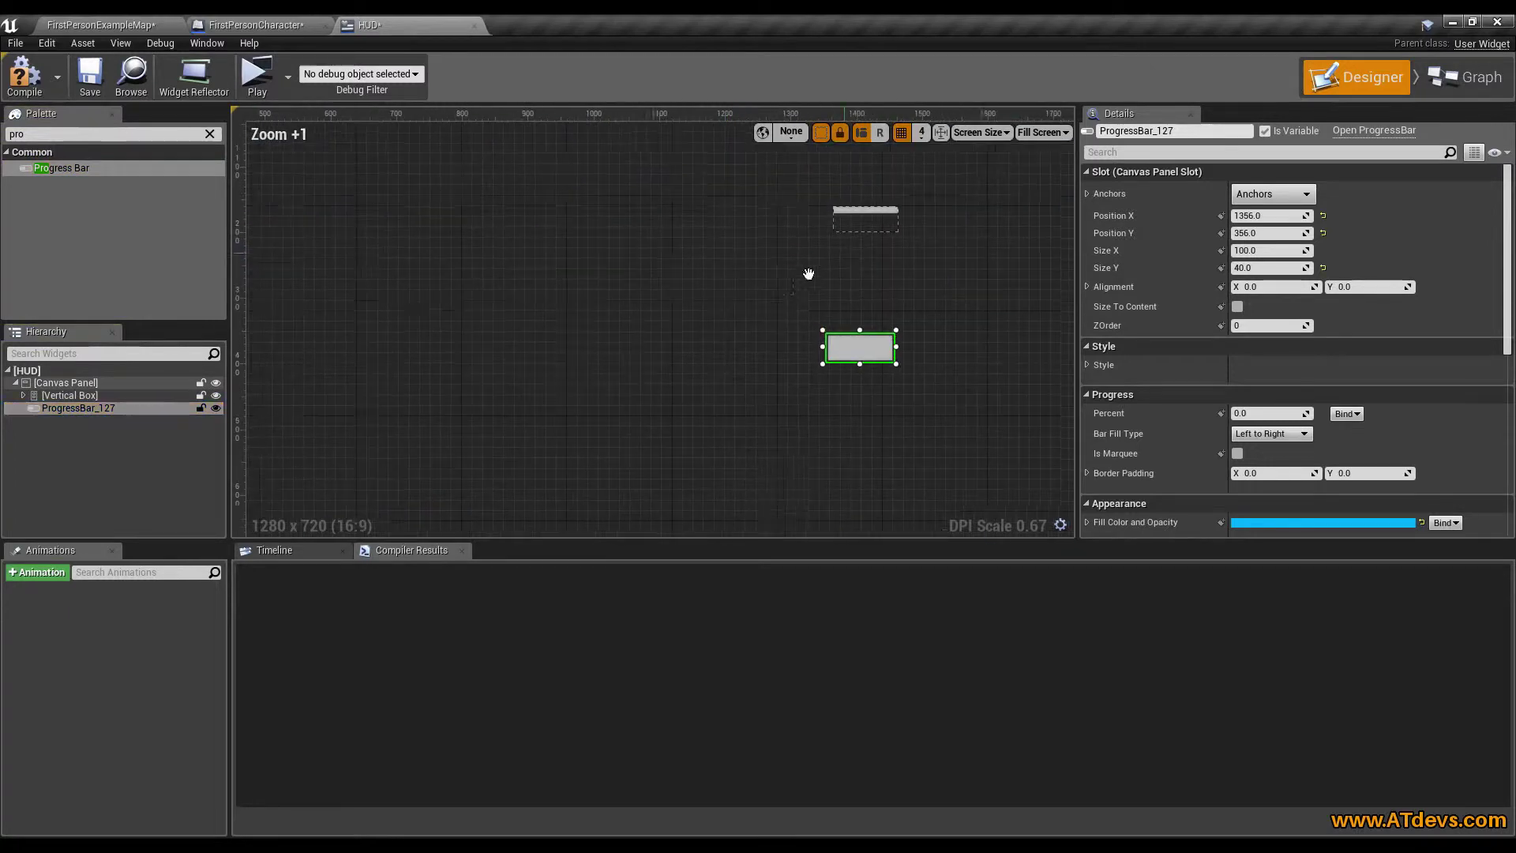
drag(752, 417, 678, 281)
scroll(740, 308, up, 6)
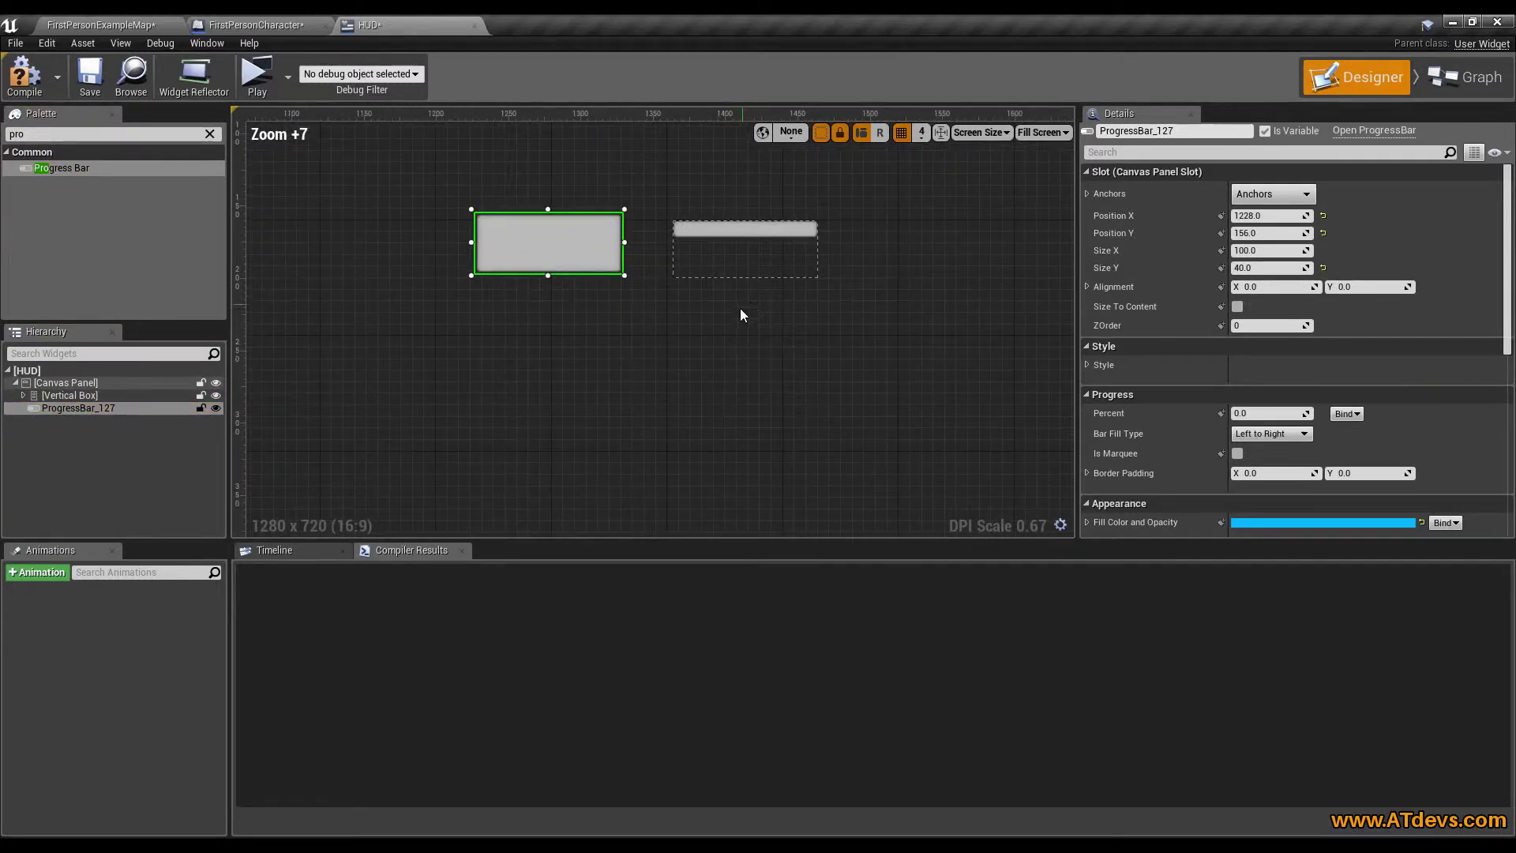
click(73, 409)
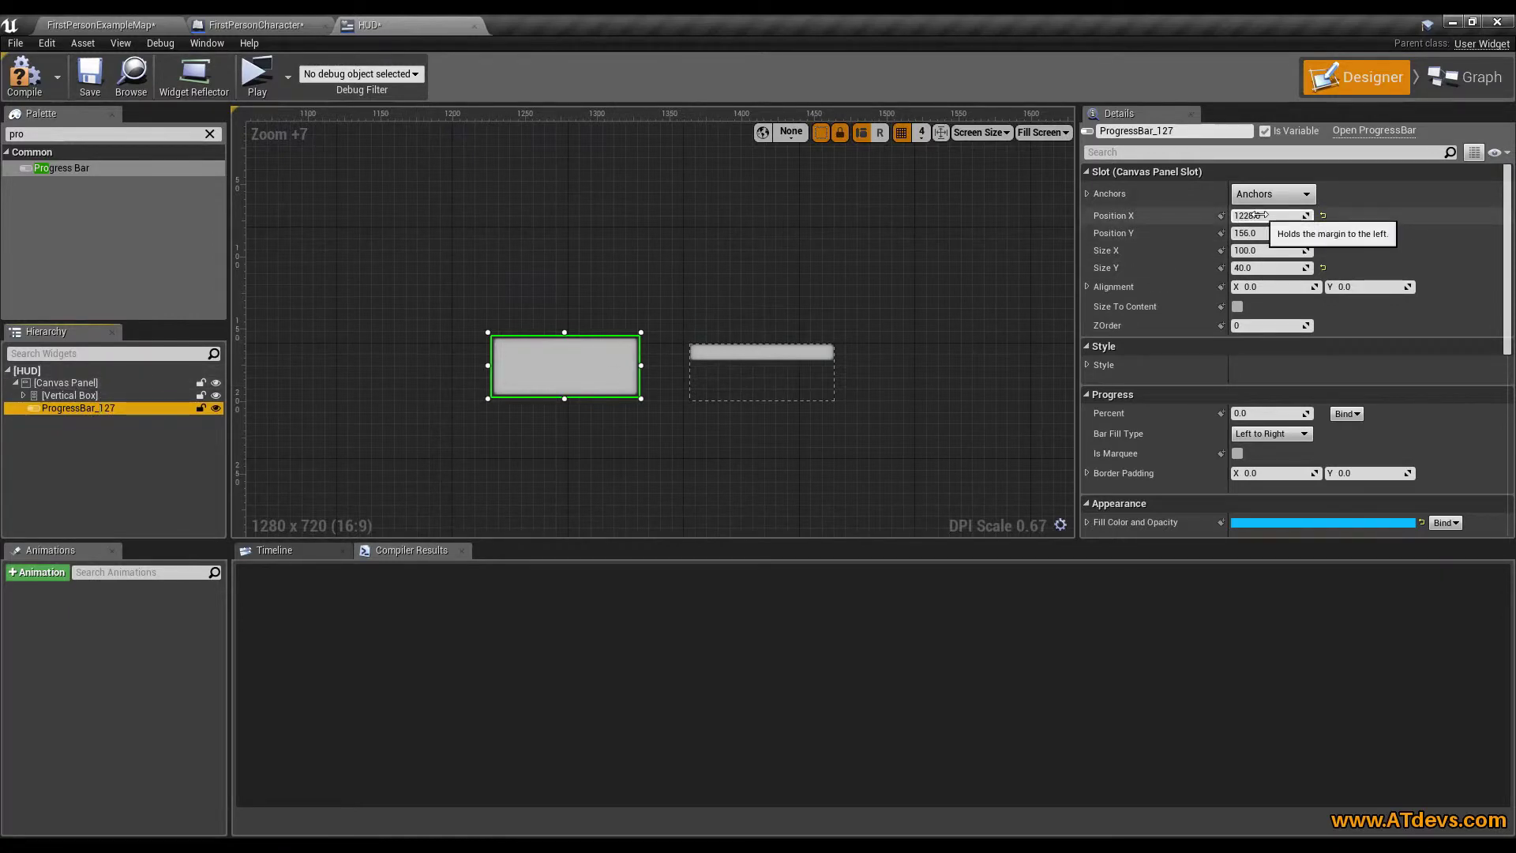
mouse_move(1264, 216)
mouse_down()
mouse_move(1240, 216)
mouse_move(1264, 215)
mouse_move(1261, 244)
mouse_up()
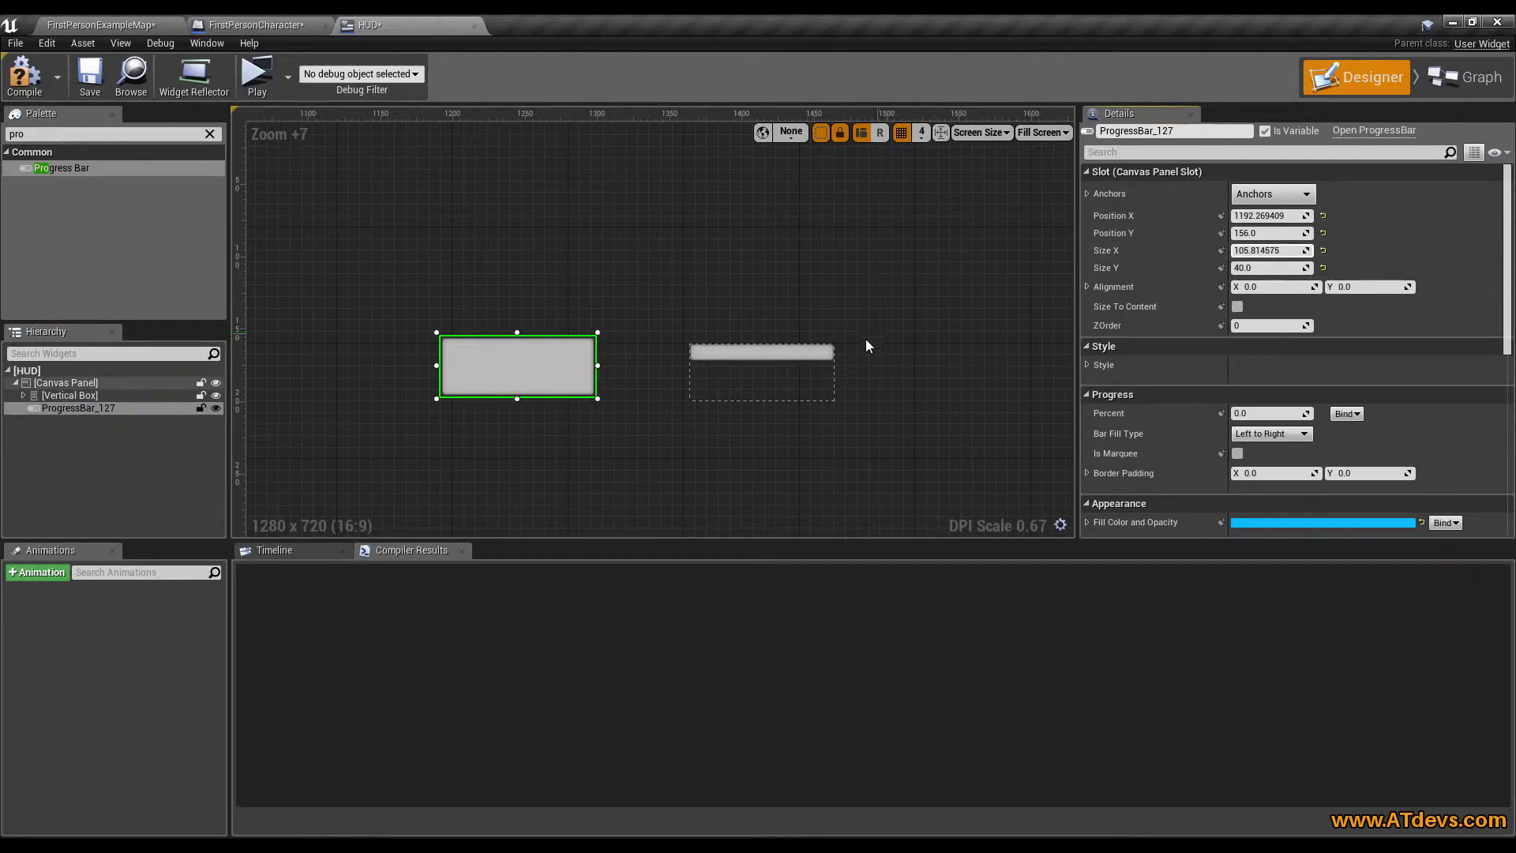
click(751, 350)
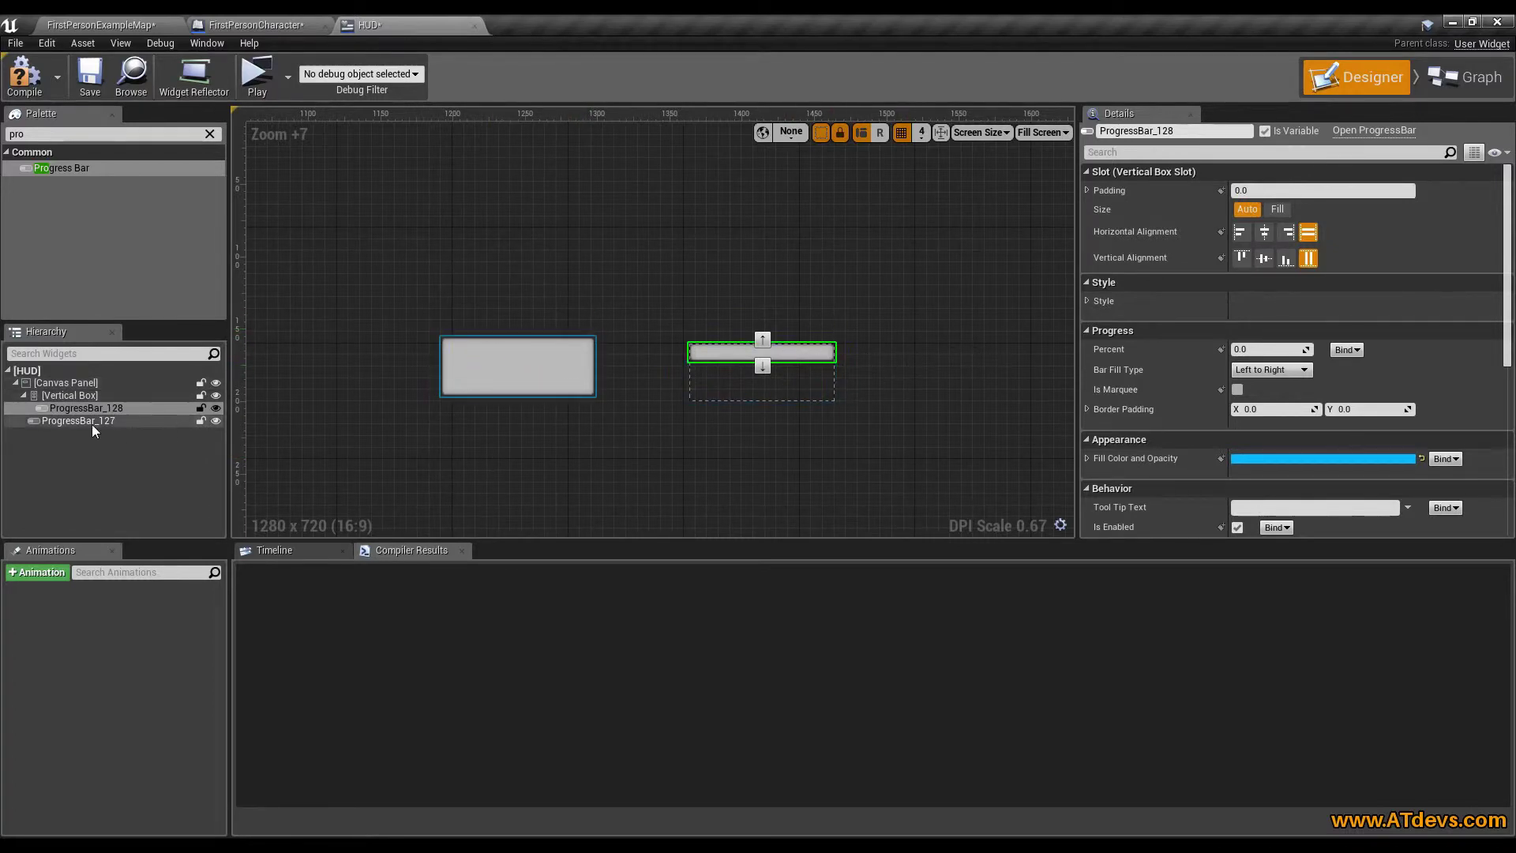
drag(51, 424, 64, 393)
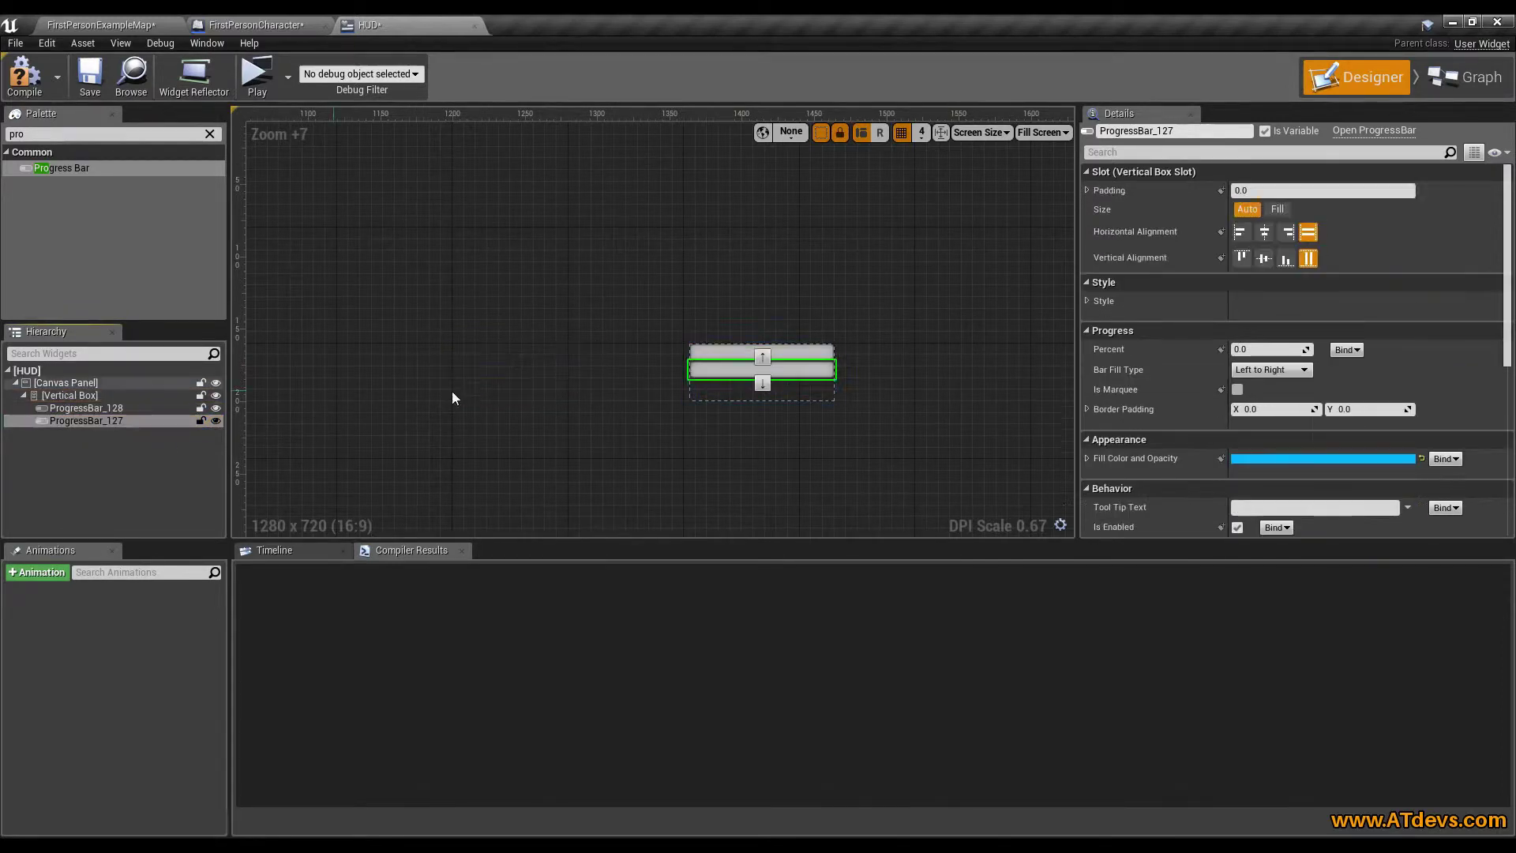
- Set the Size of both progress bar slots to Fill
click(802, 349)
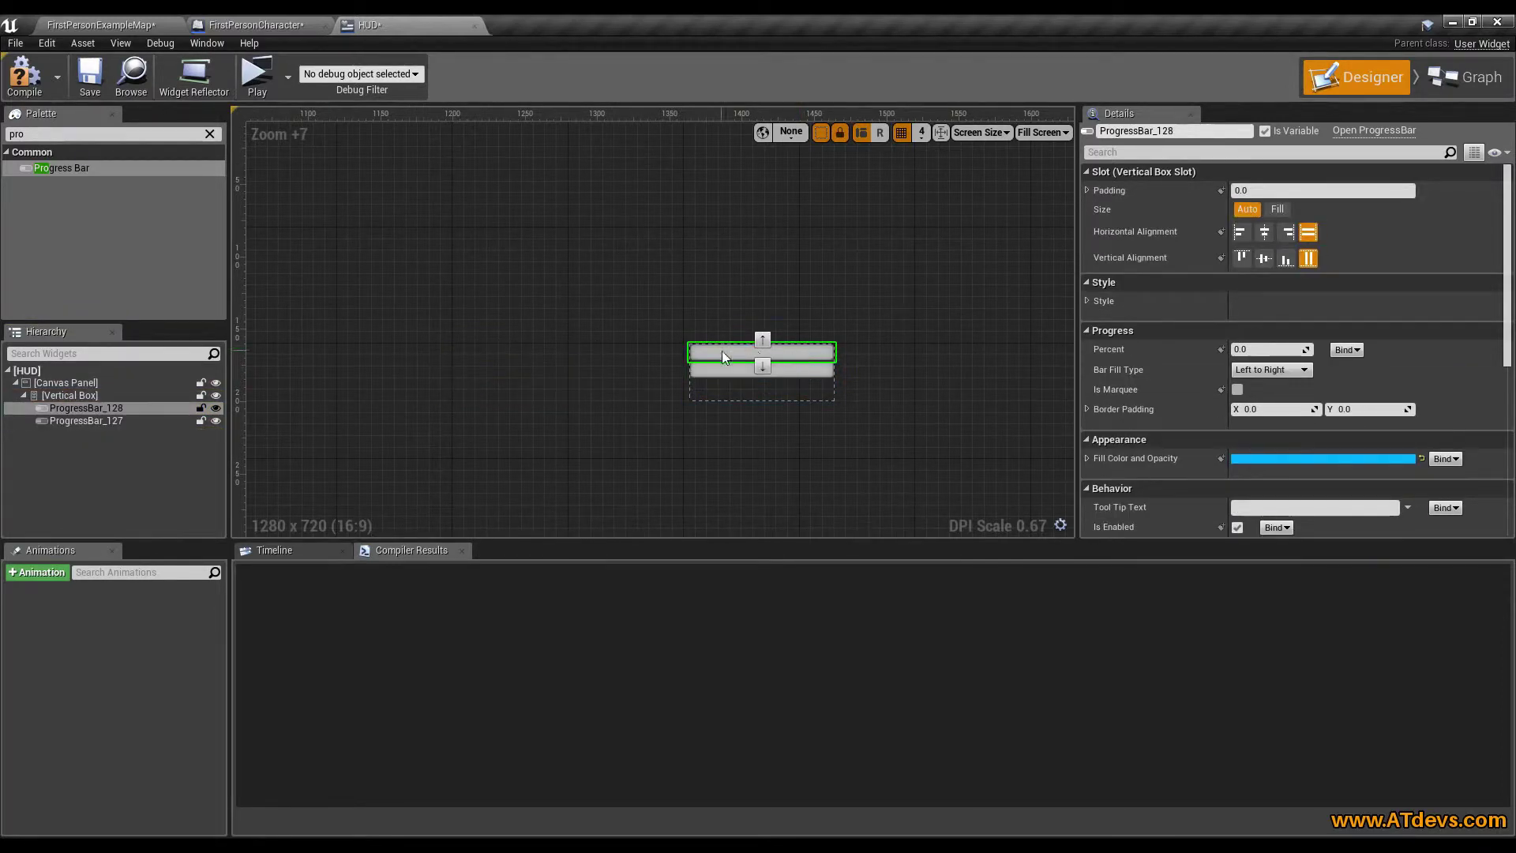
click(1276, 212)
click(795, 391)
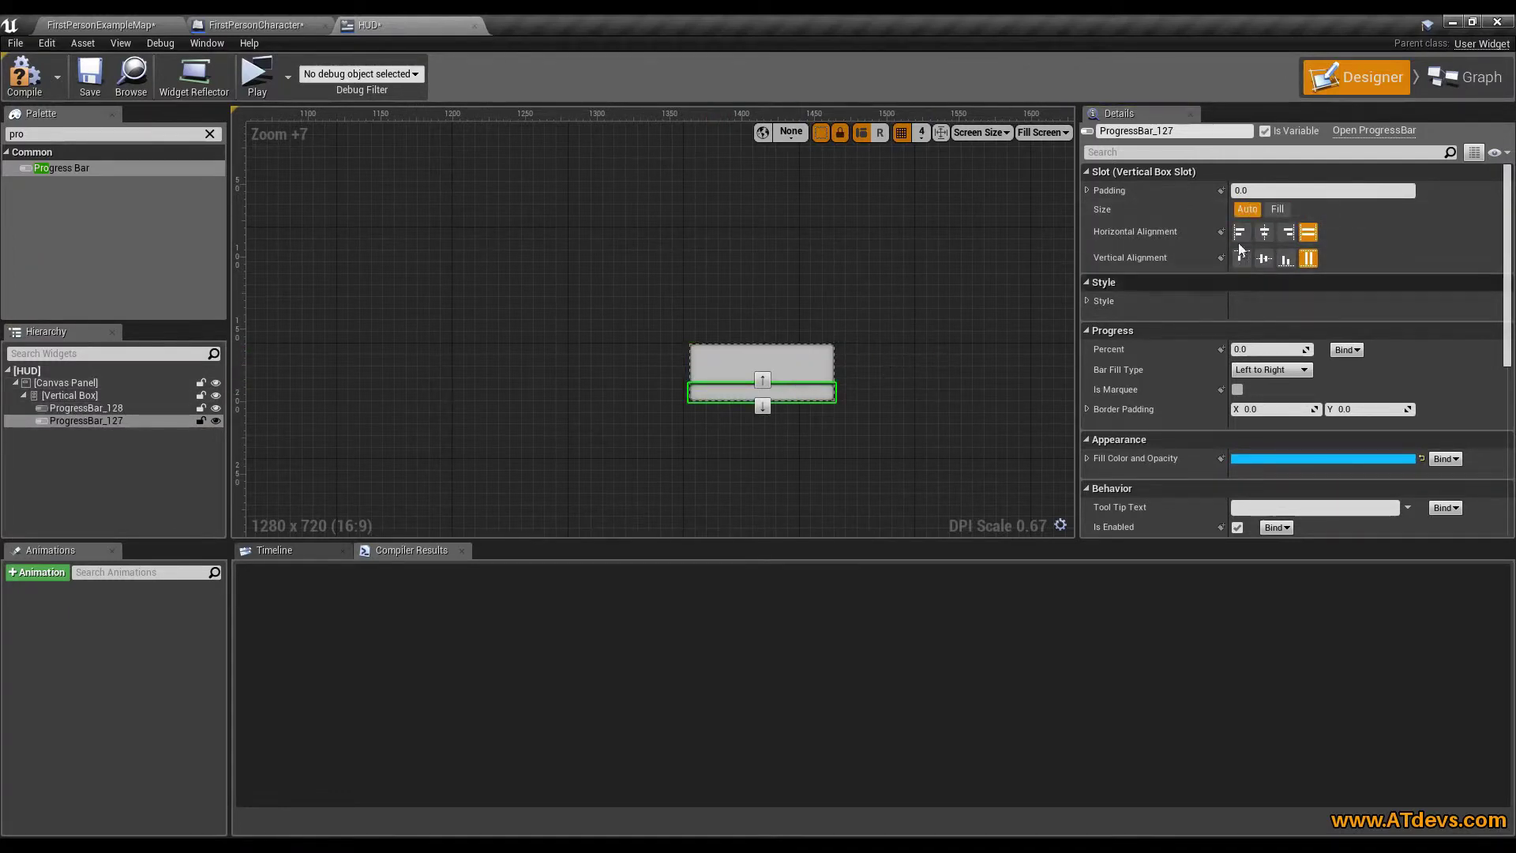
click(1278, 210)
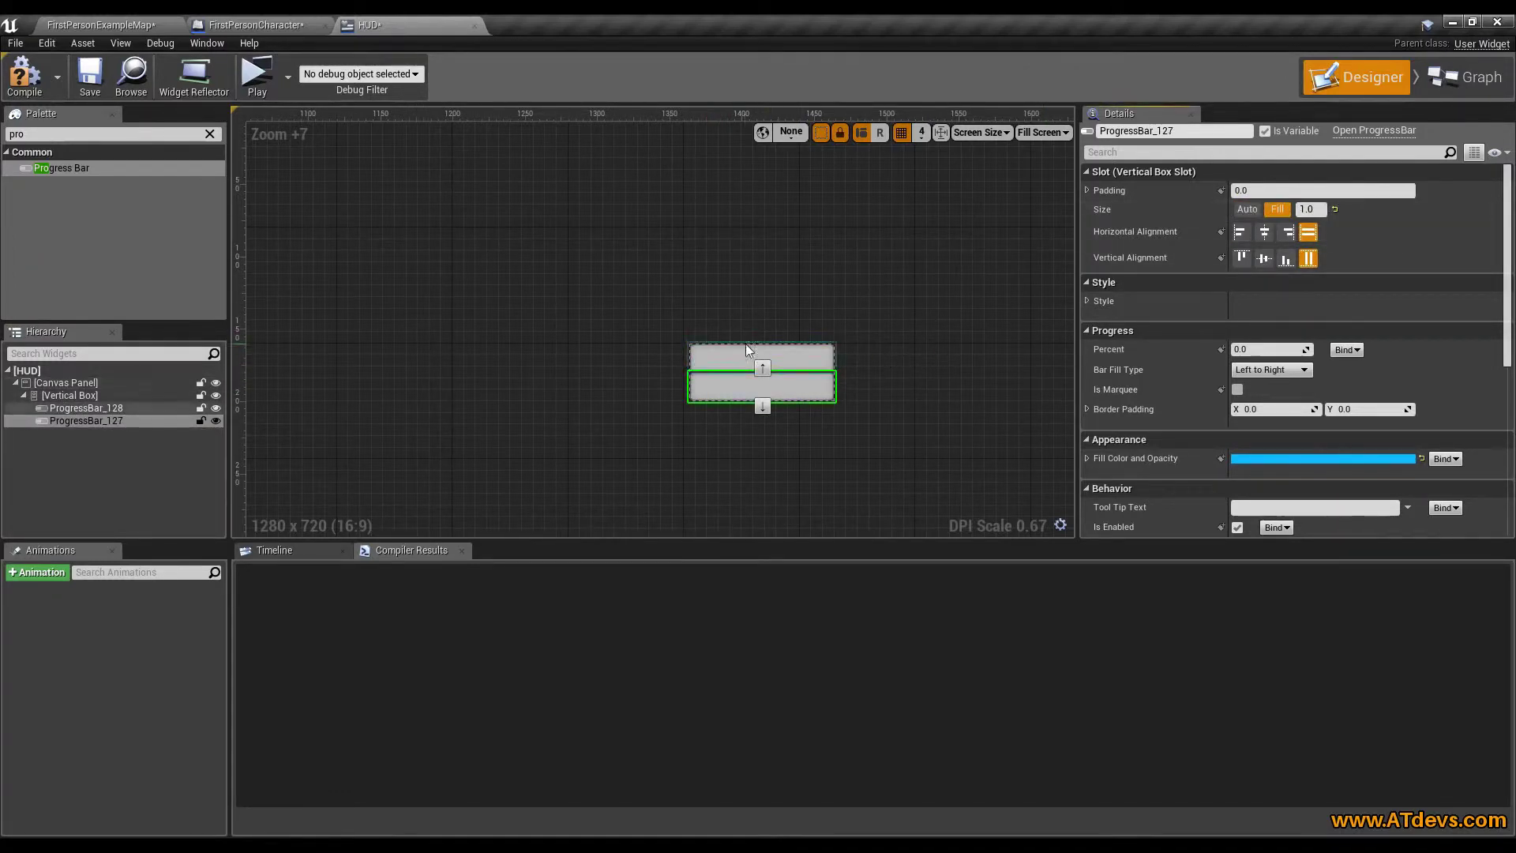
scroll(763, 308, down, 7)
scroll(637, 355, up, 7)
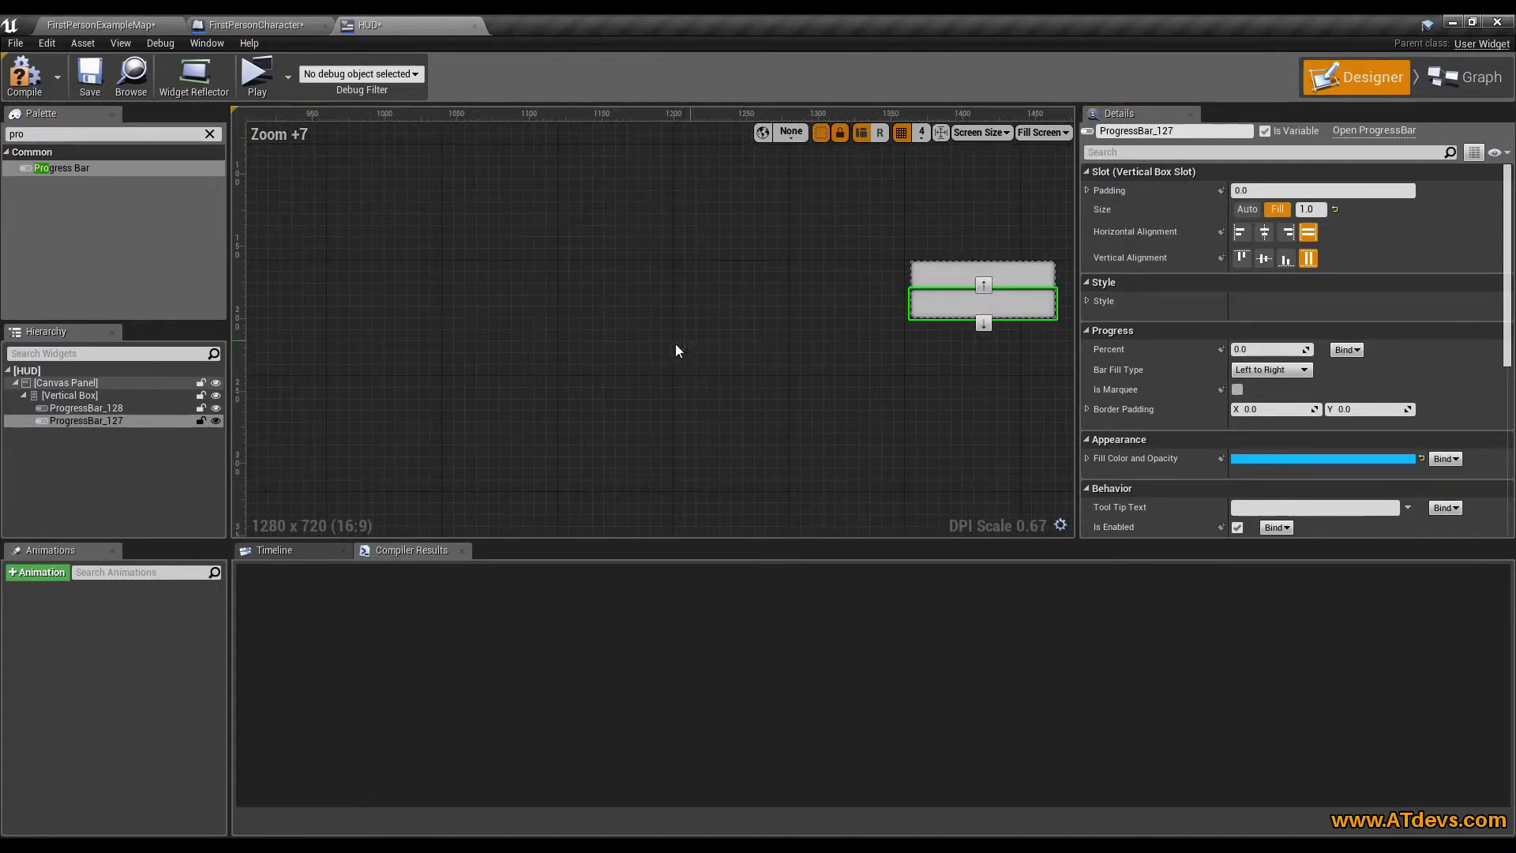
right_drag(676, 348, 477, 398)
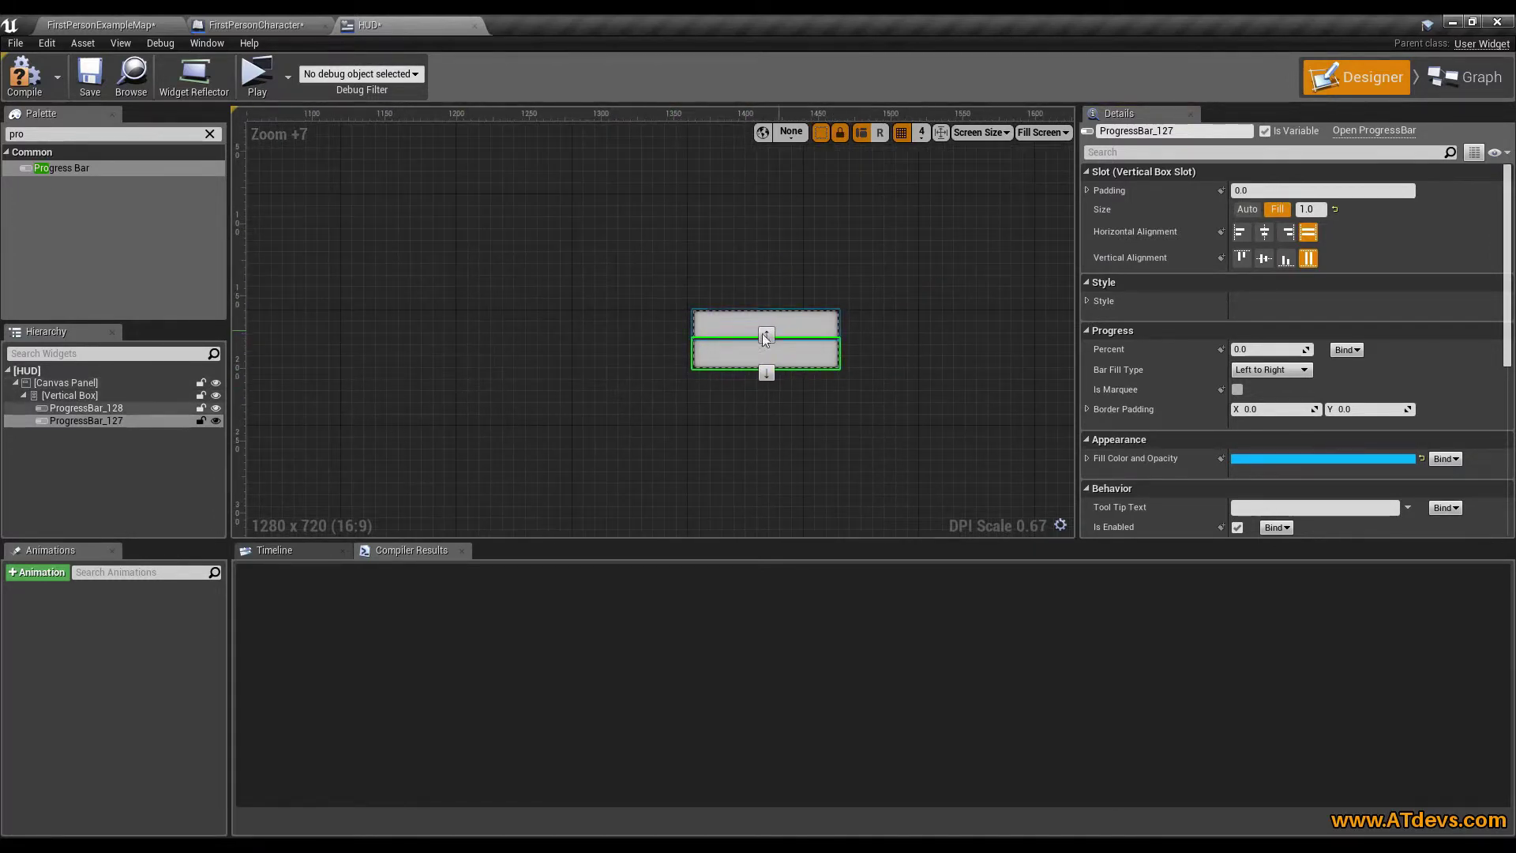
click(705, 328)
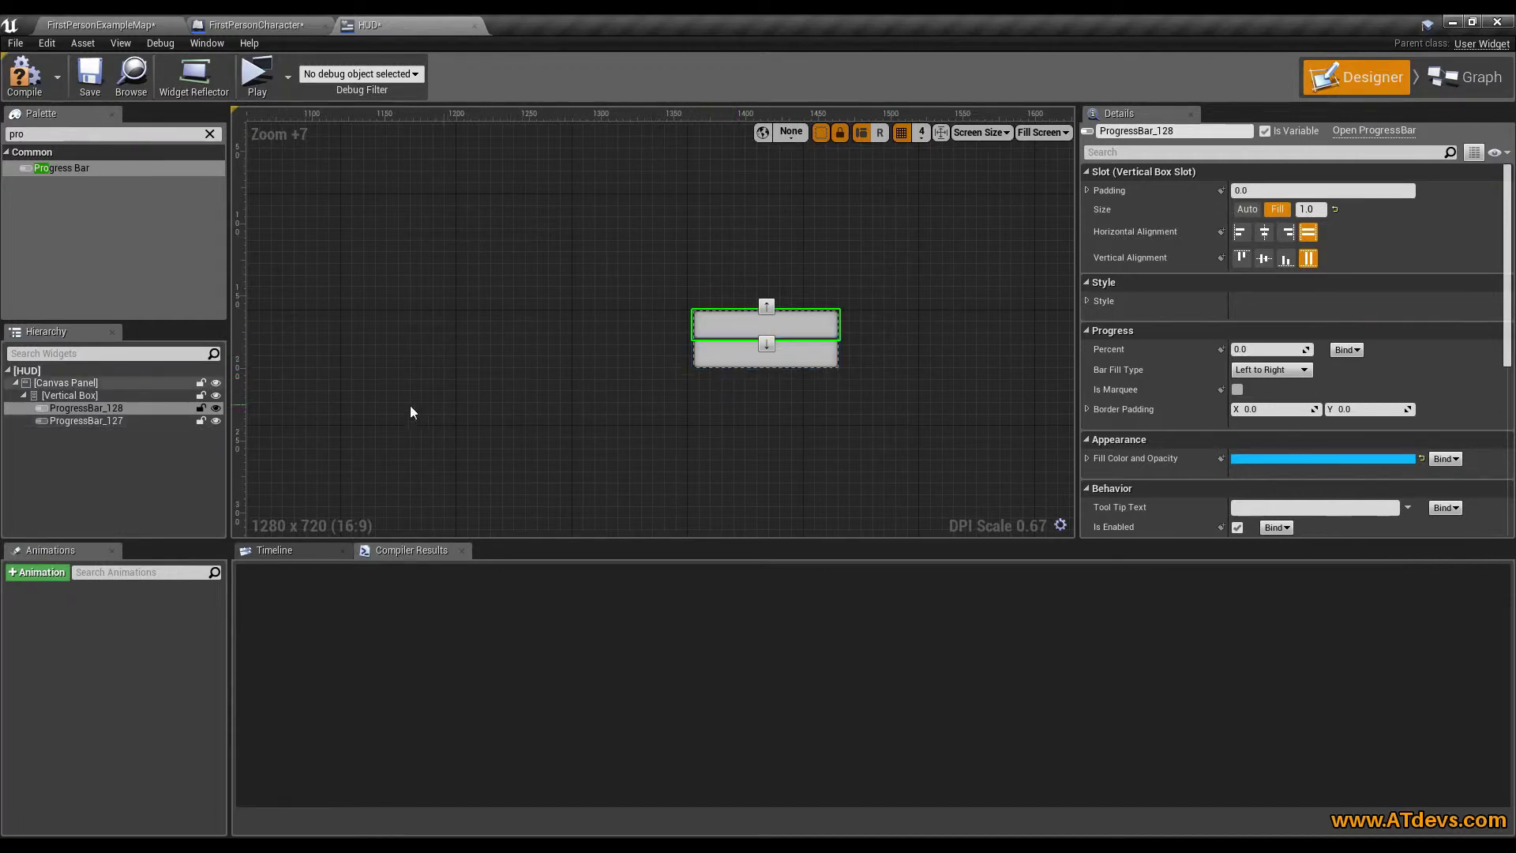
- Rename ProgressBar_128 to Armor and ProgressBar_127 to HP in the Hierarchy
click(55, 409)
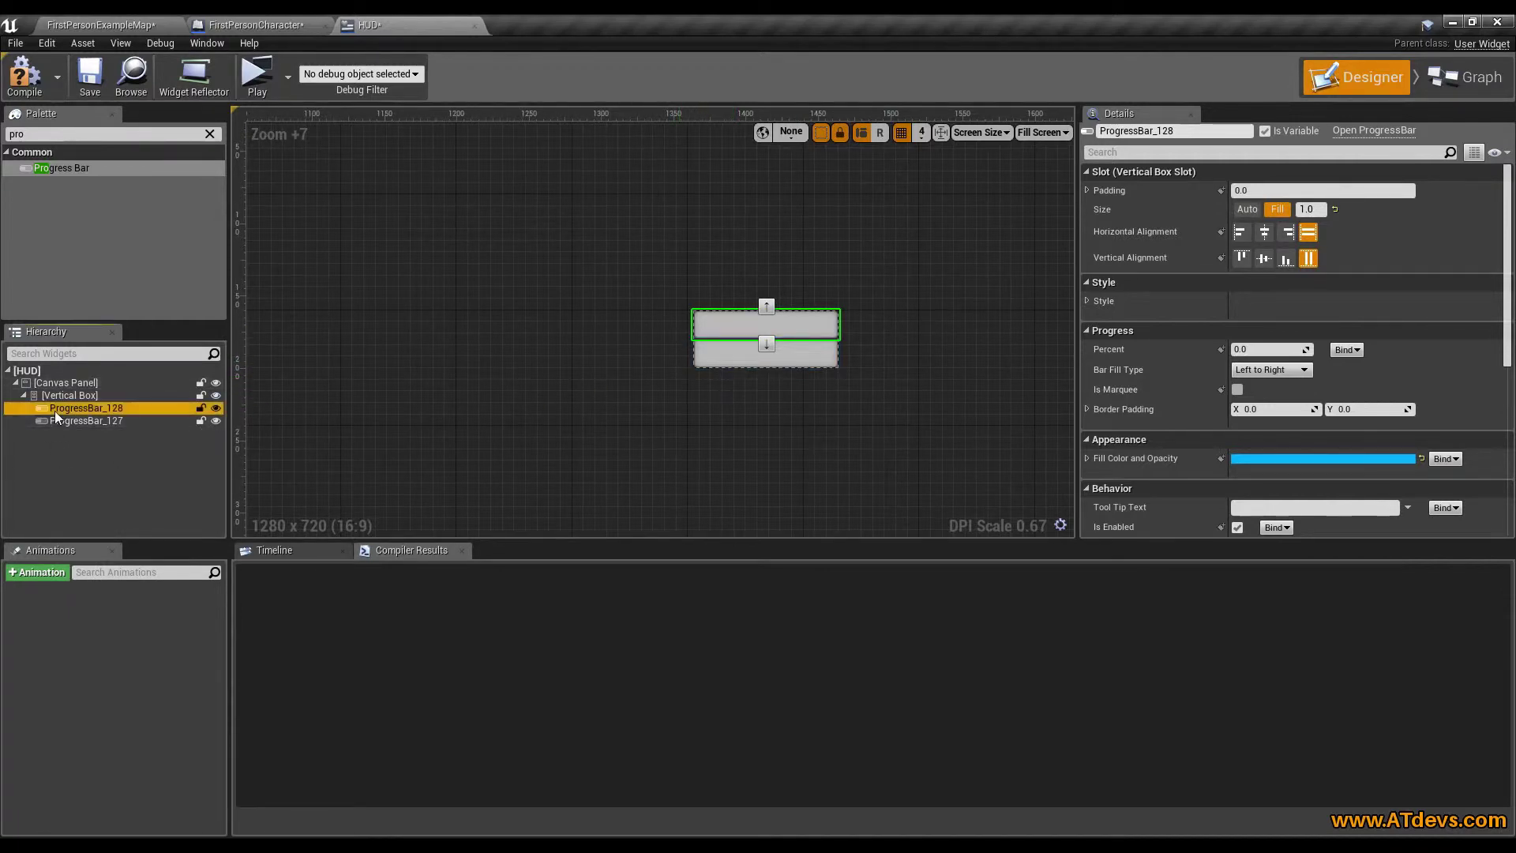
click(54, 409)
text(Armor)
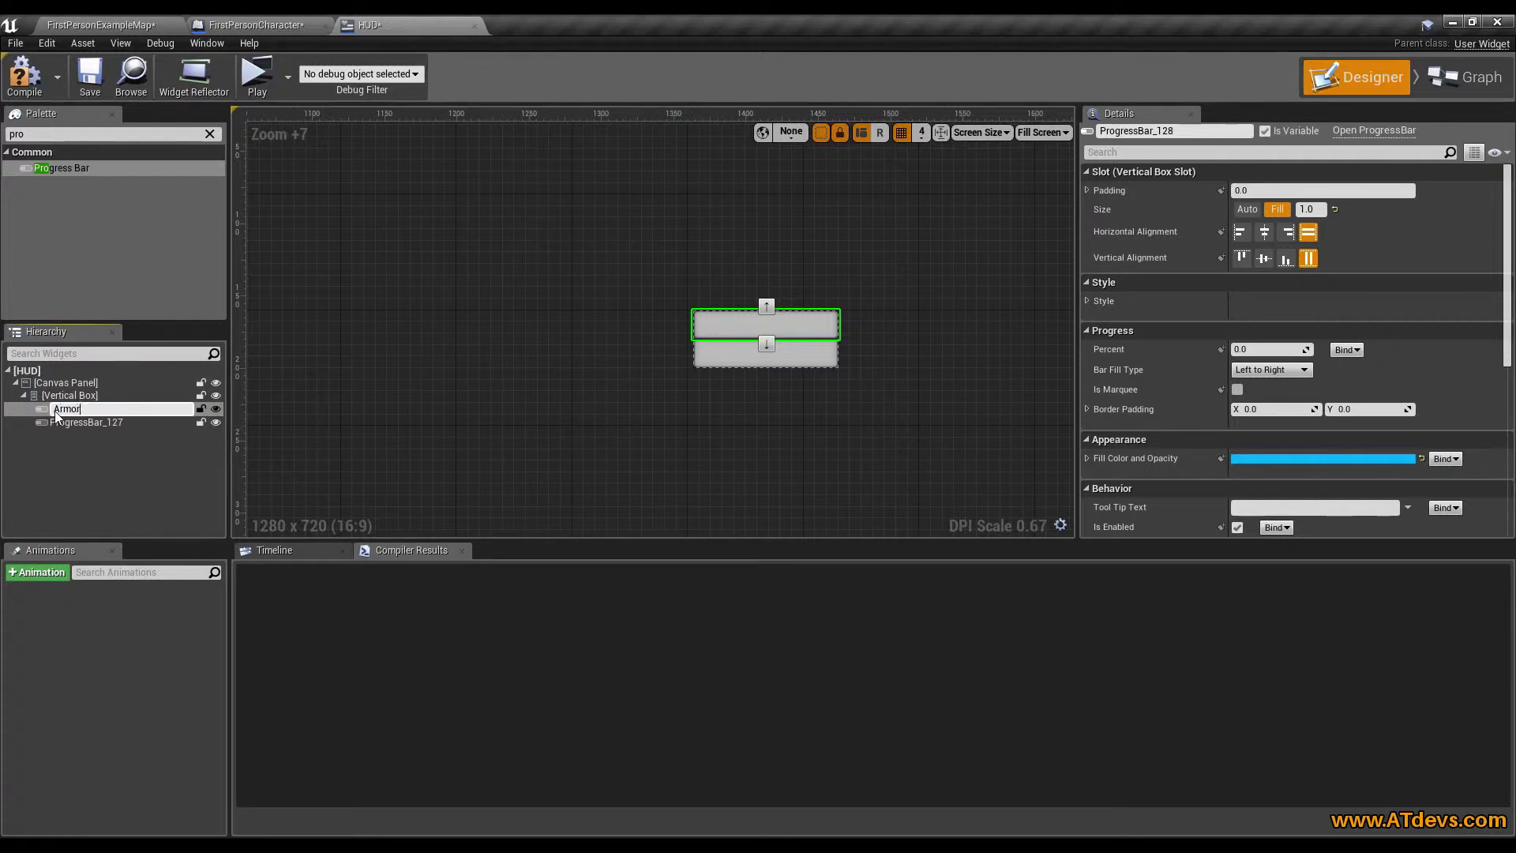
key(Return)
click(99, 423)
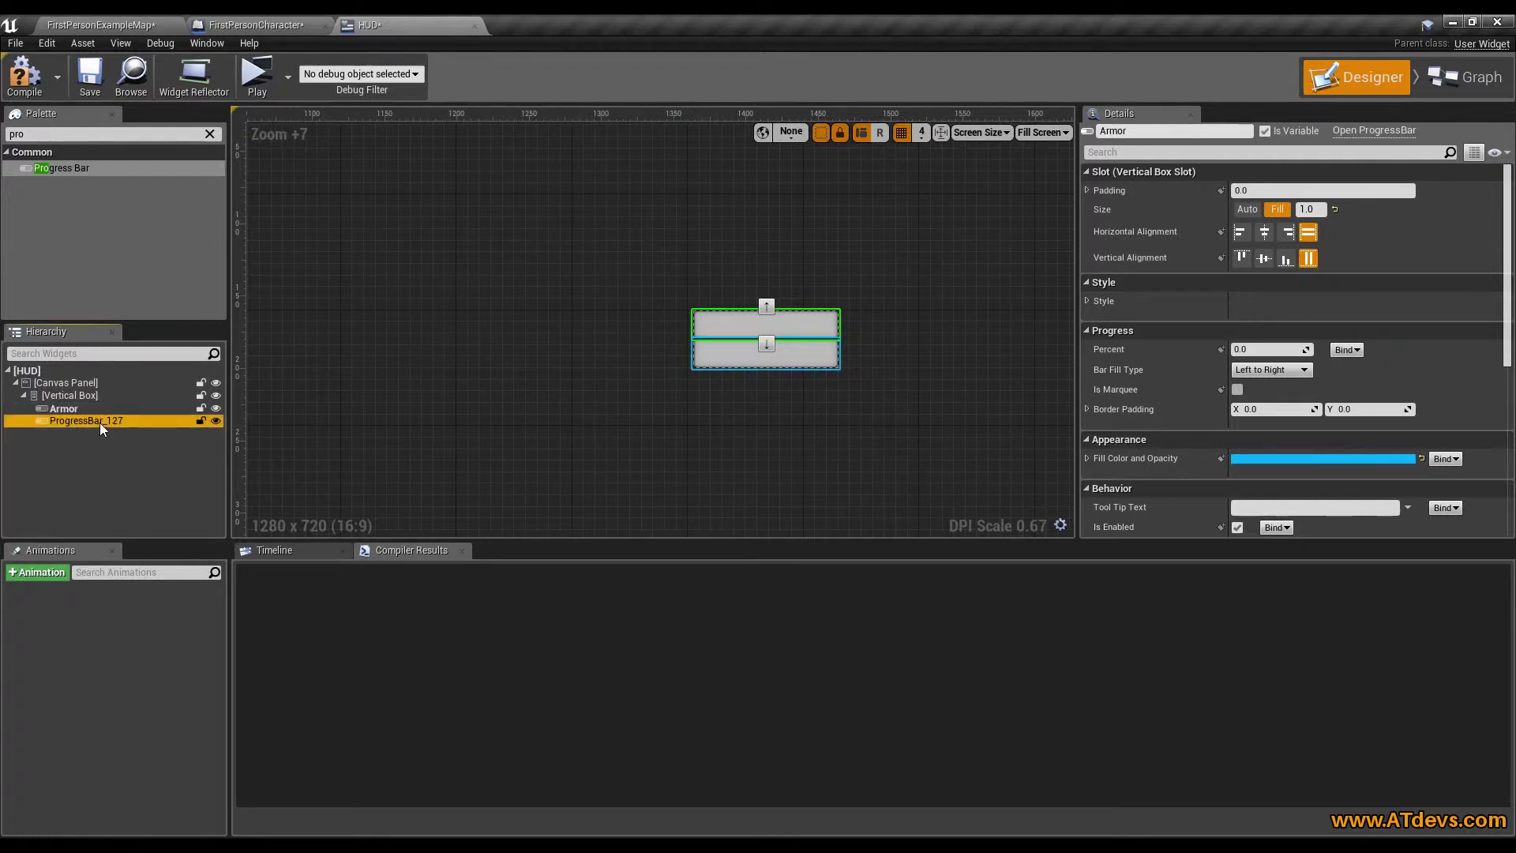
click(100, 424)
text(HP)
key(Return)
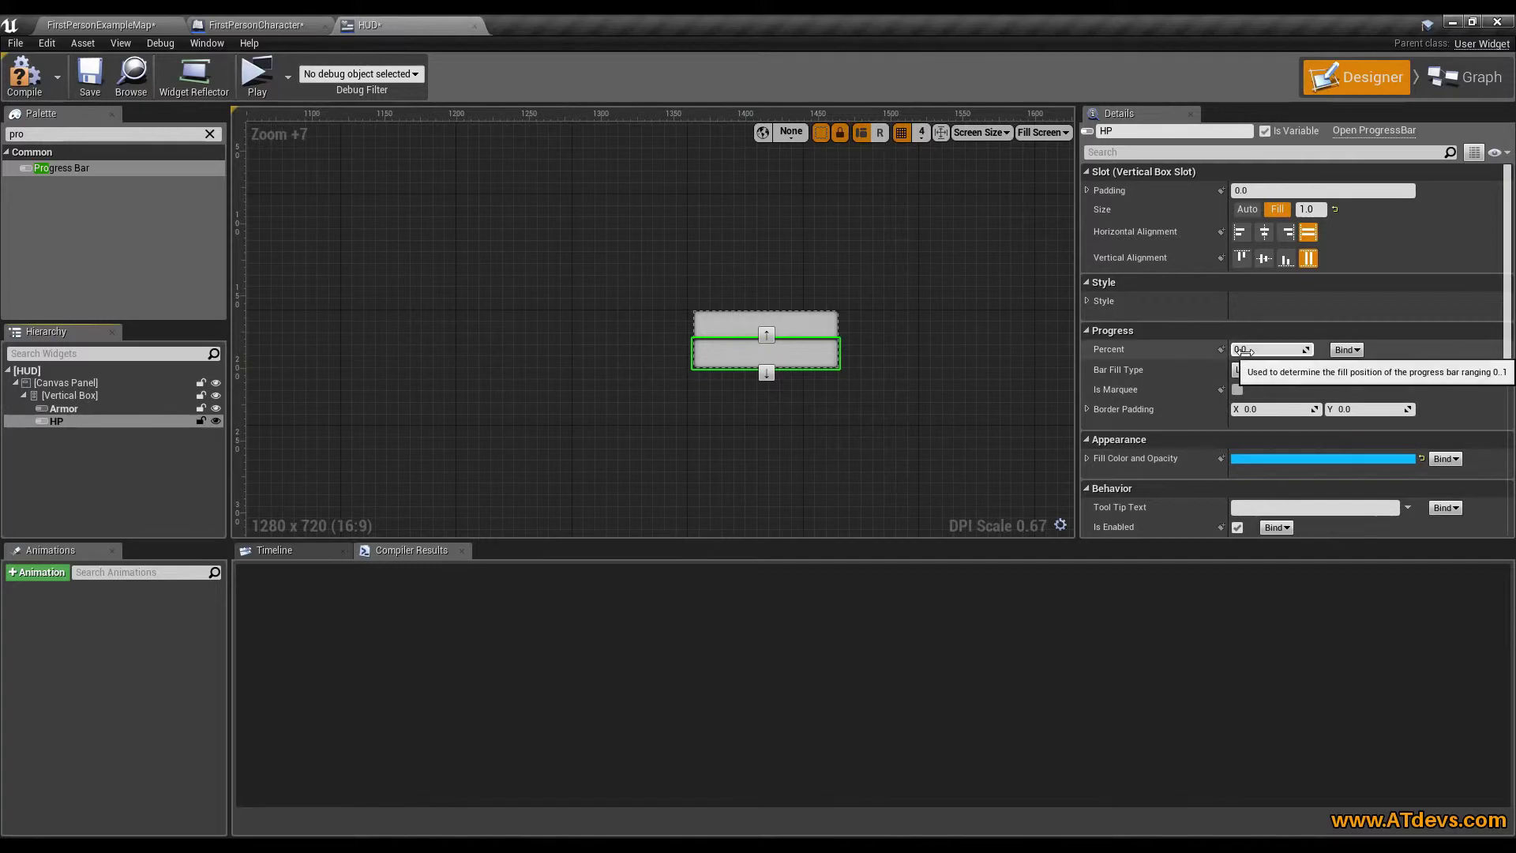
- Set the HP bar's Percent to 0.6 and its Fill Color to red
drag(1249, 349, 1271, 349)
scroll(731, 353, up, 6)
scroll(768, 341, up, 1)
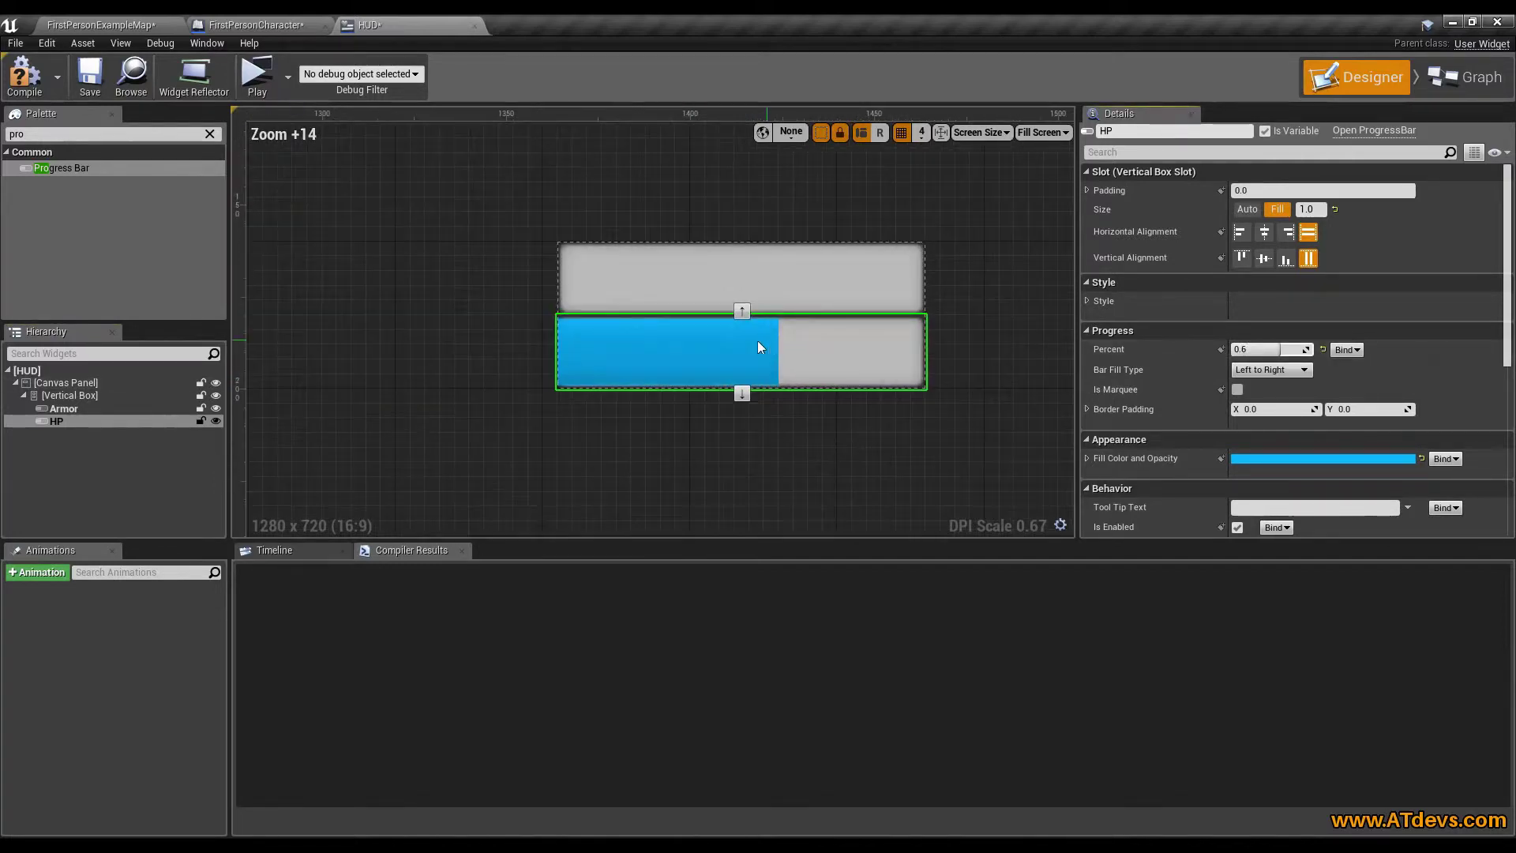
click(1261, 459)
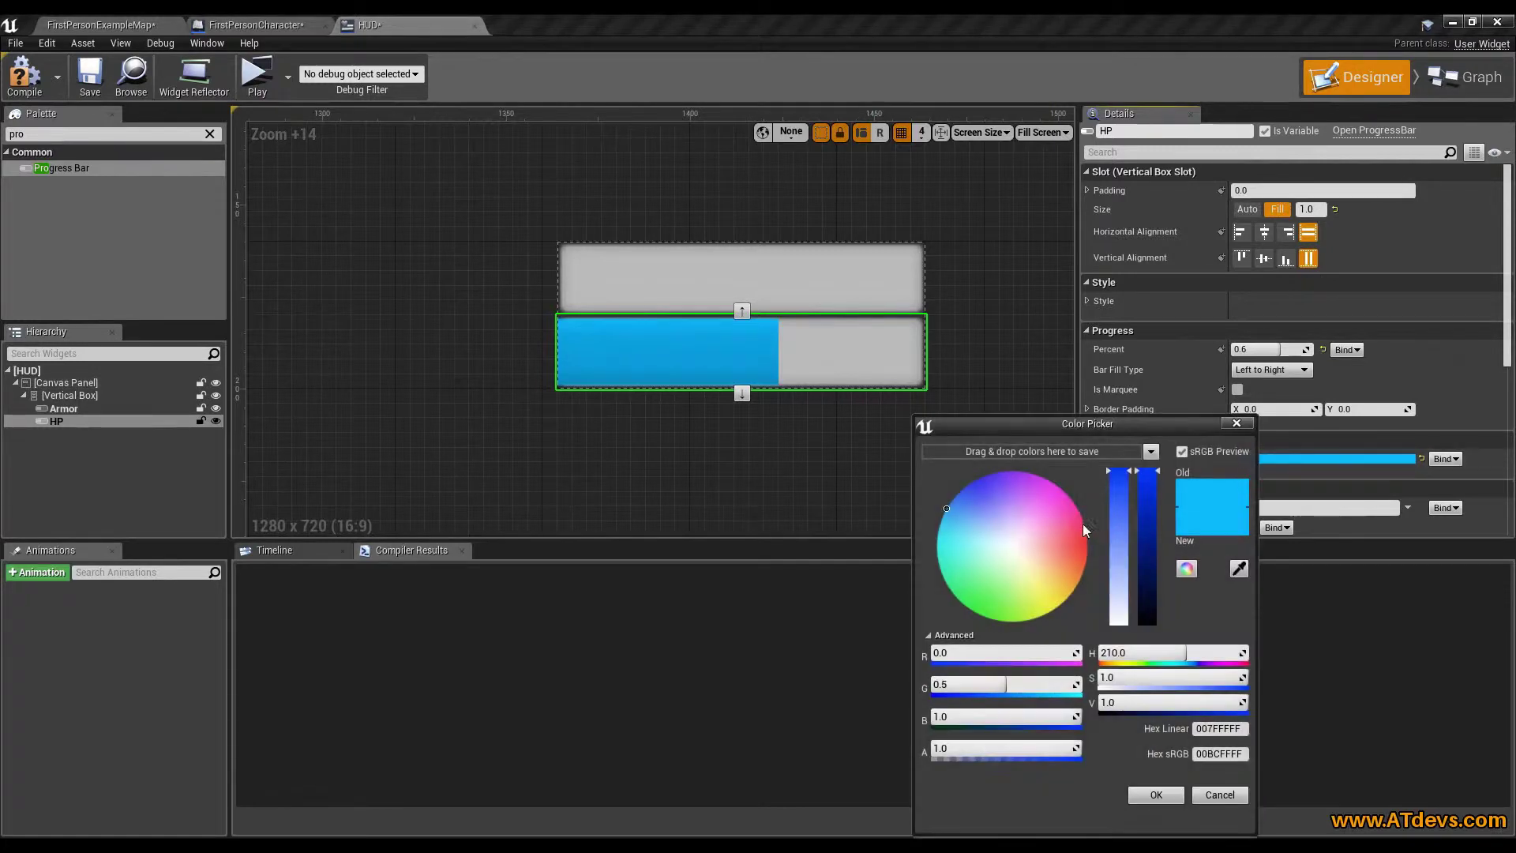
click(1088, 546)
click(1158, 800)
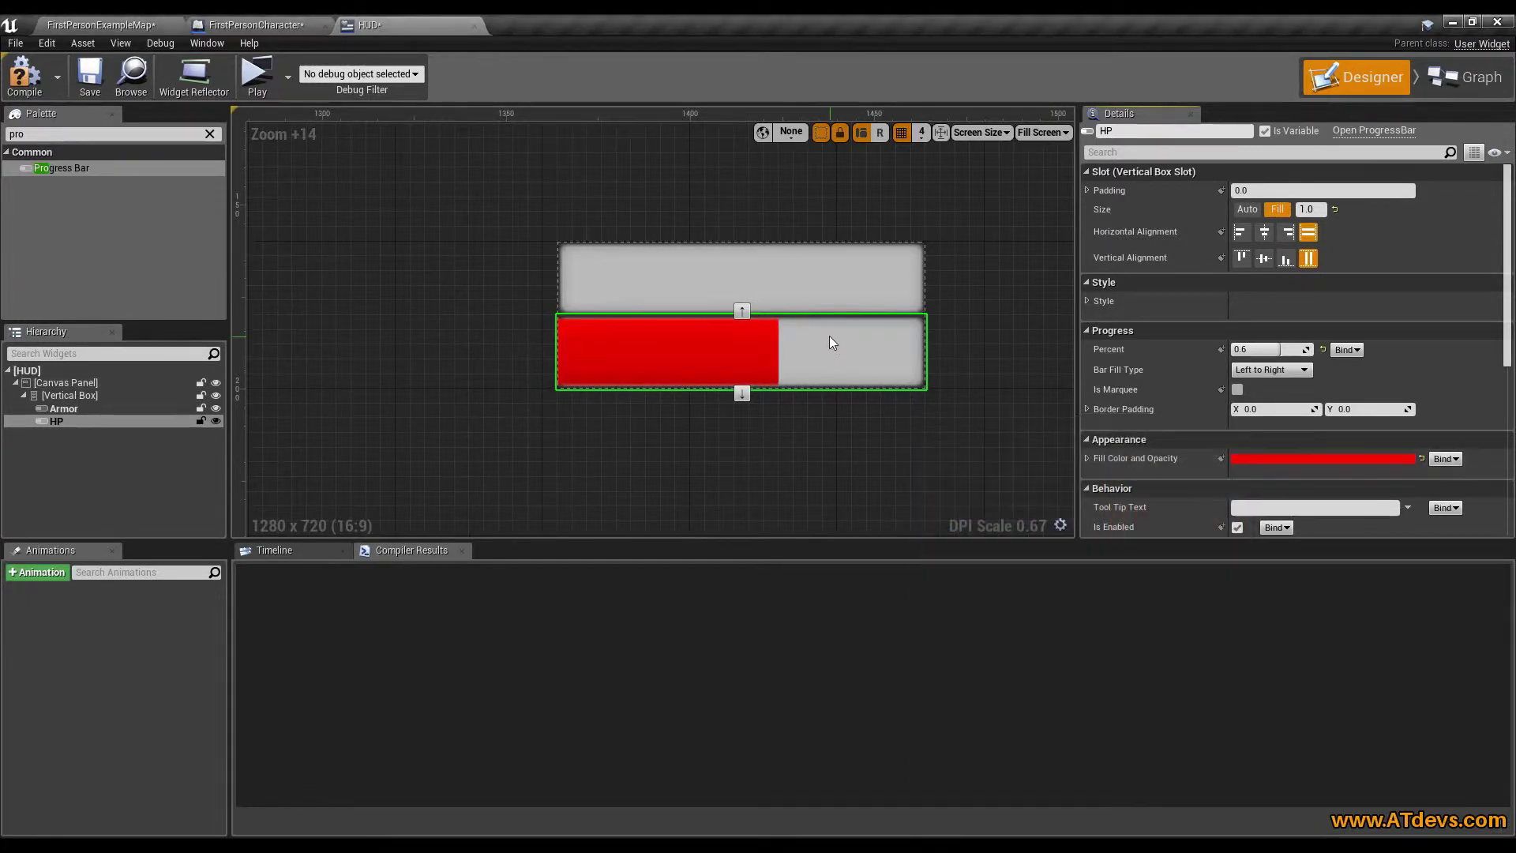
- Set the Armor bar's Percent to about 0.72
click(751, 294)
drag(1260, 354, 1366, 355)
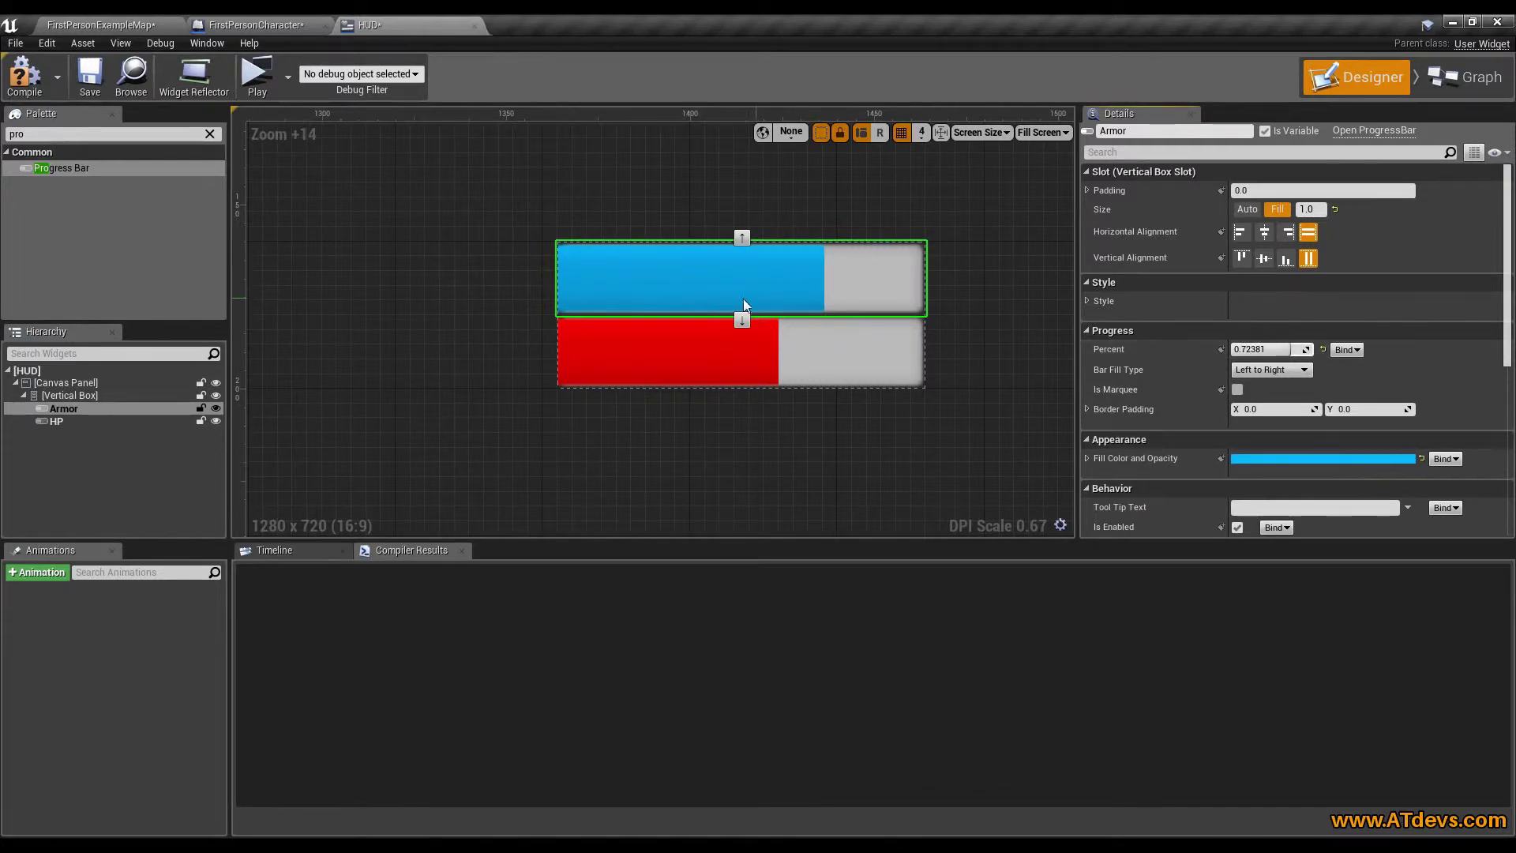
scroll(932, 363, down, 3)
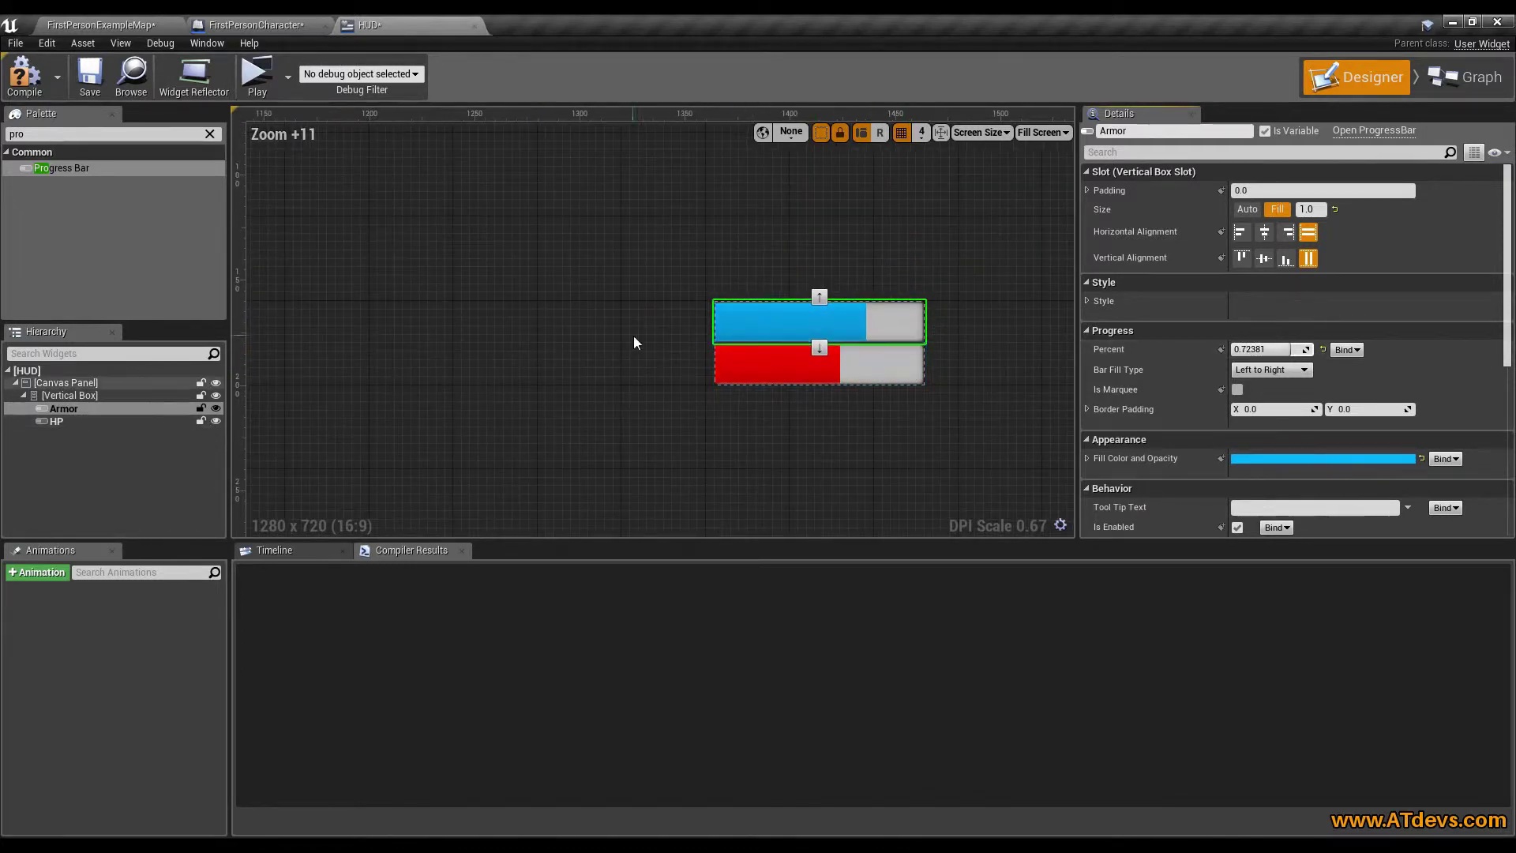
scroll(989, 369, down, 9)
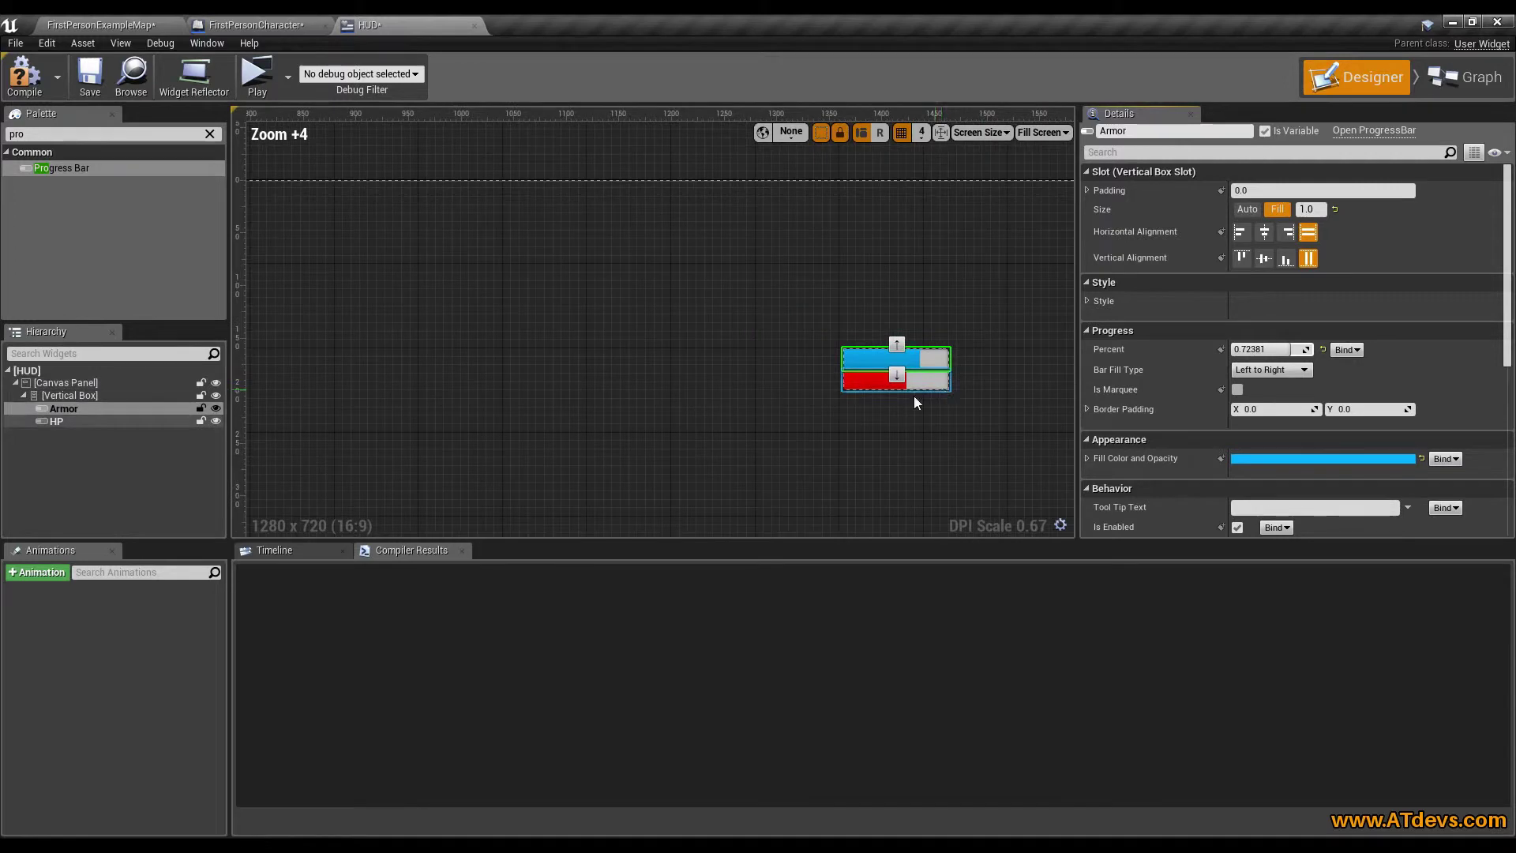
- Anchor the Vertical Box to the top-right corner preset
click(85, 396)
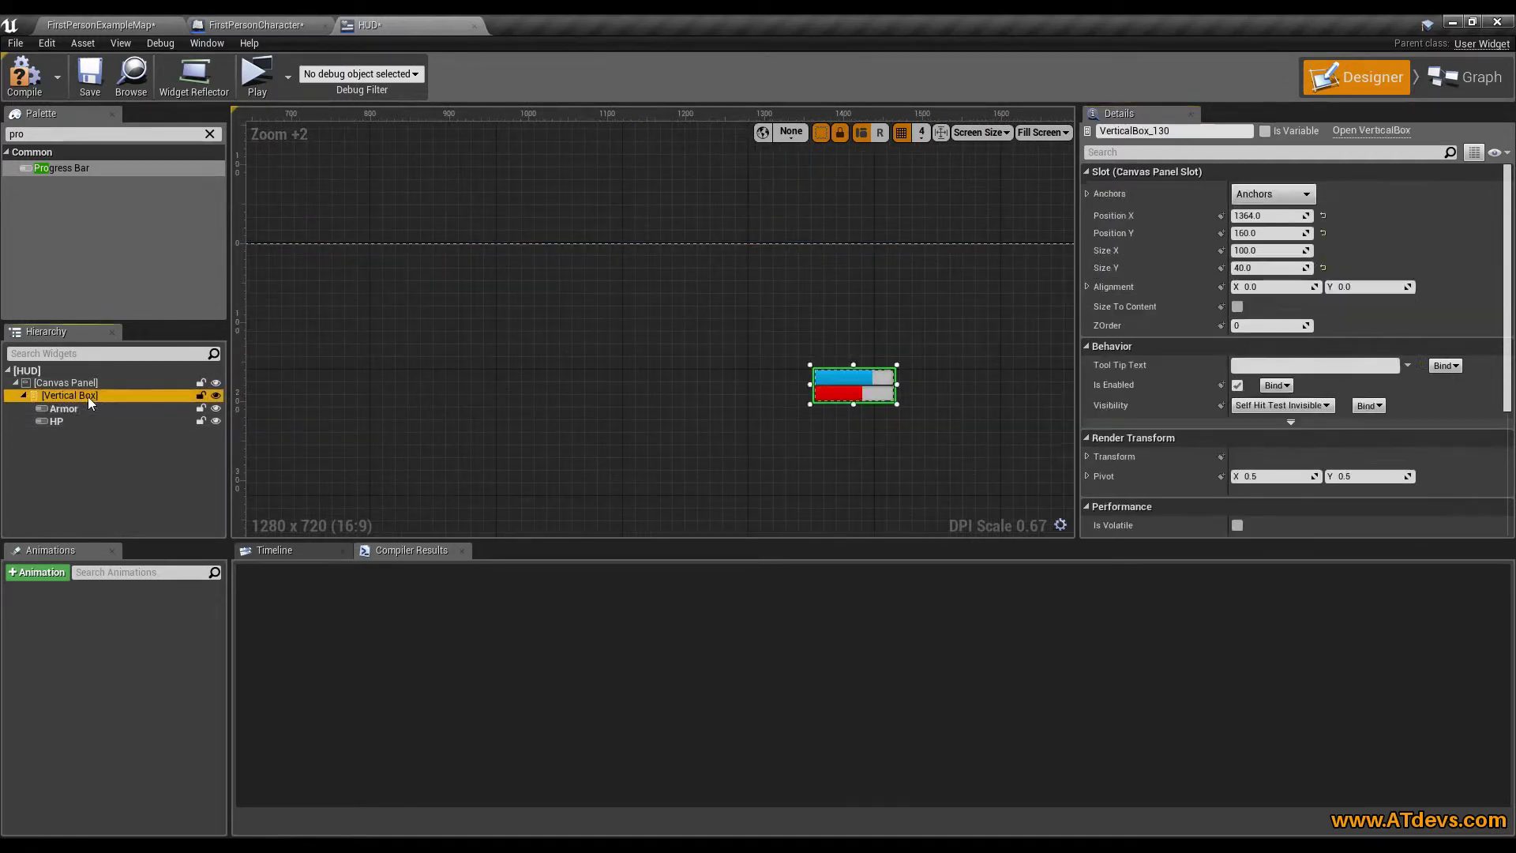
scroll(691, 419, down, 4)
right_drag(690, 418, 800, 307)
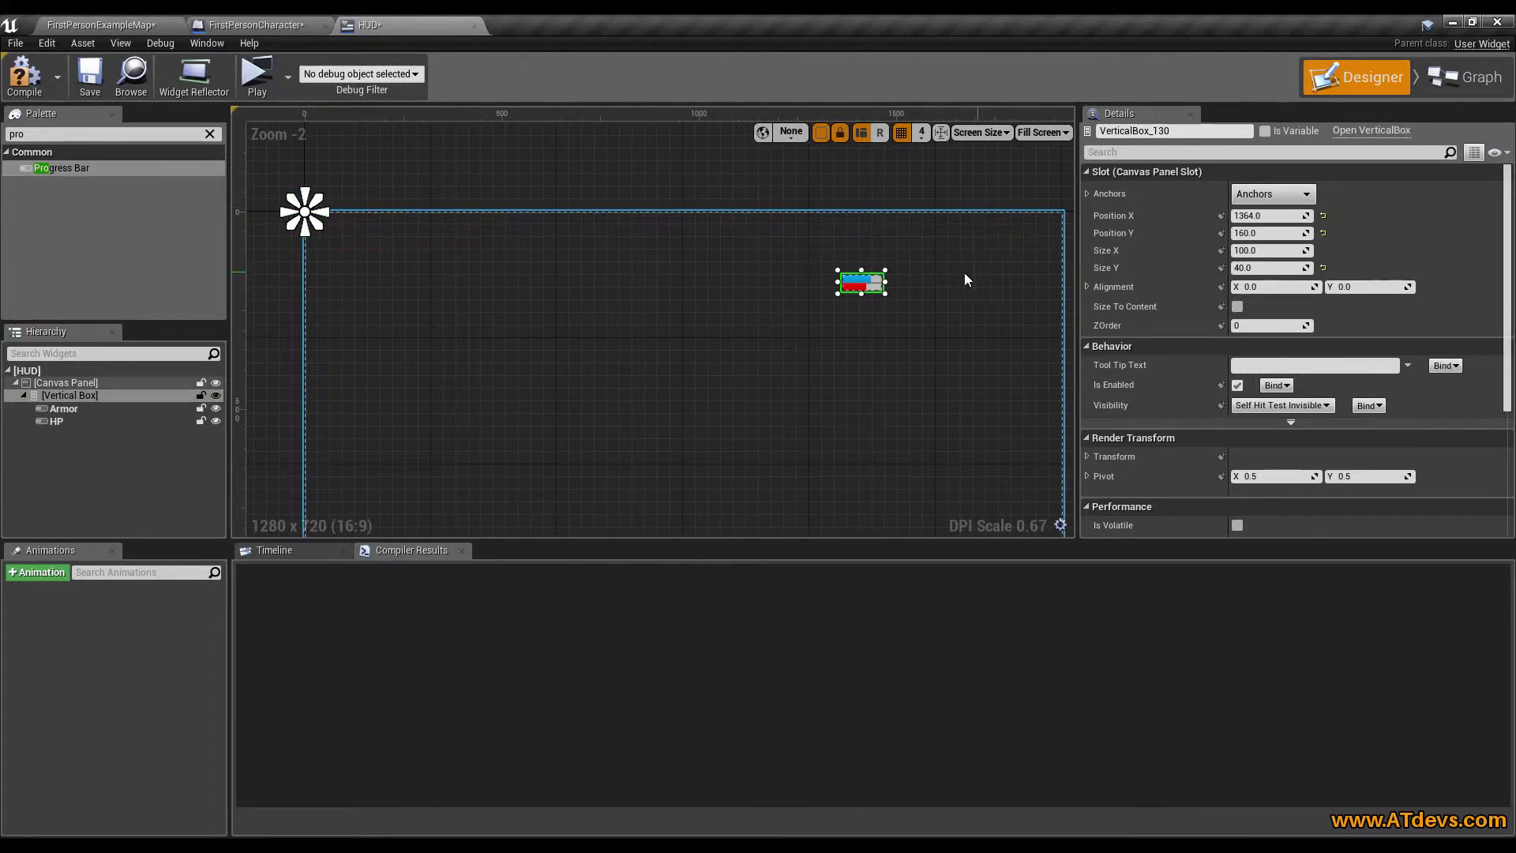
click(1268, 201)
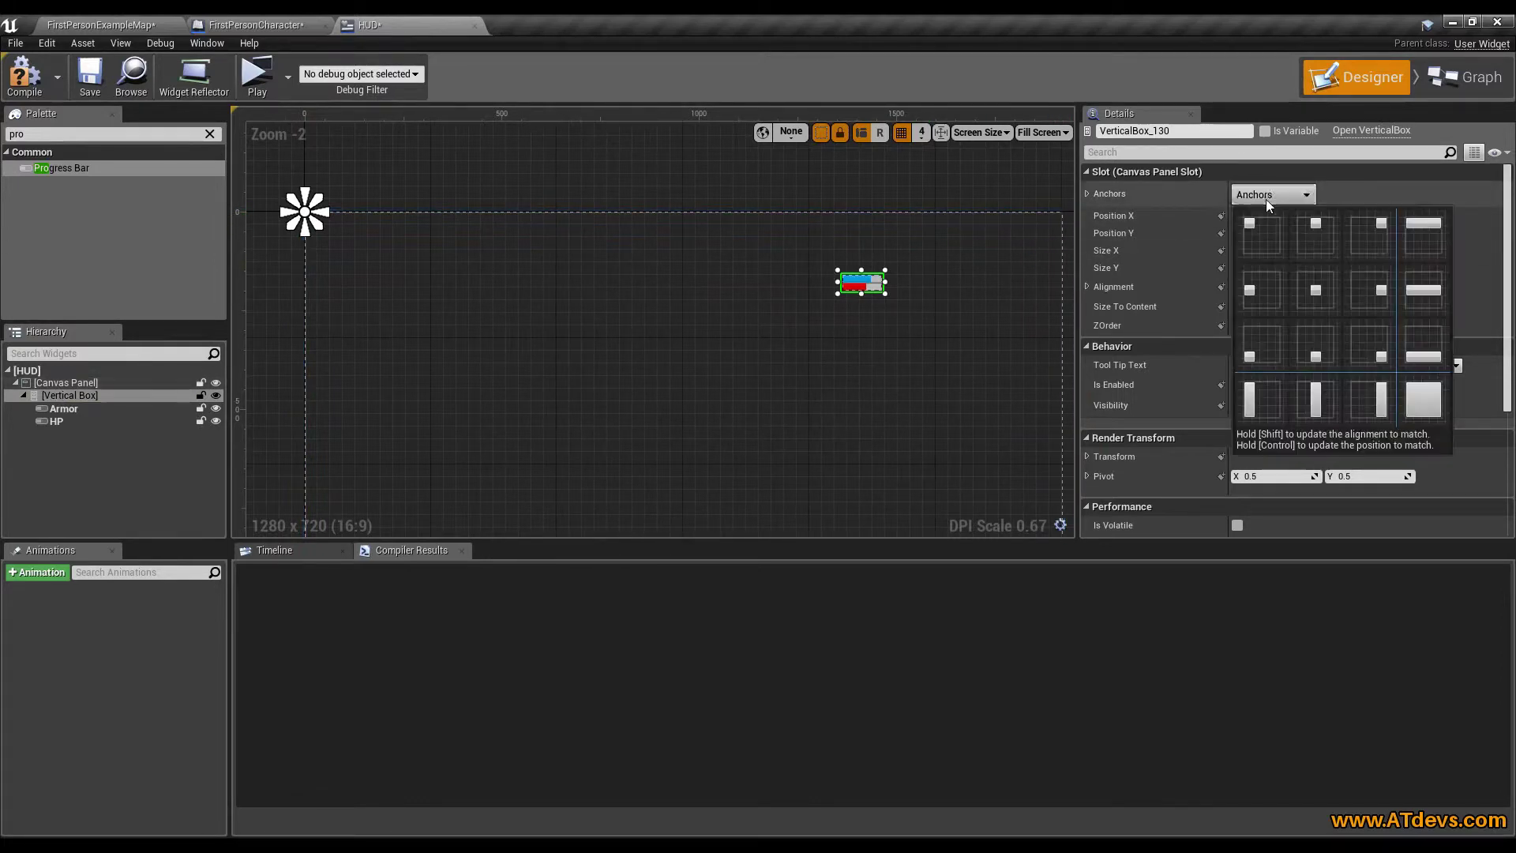
click(1376, 237)
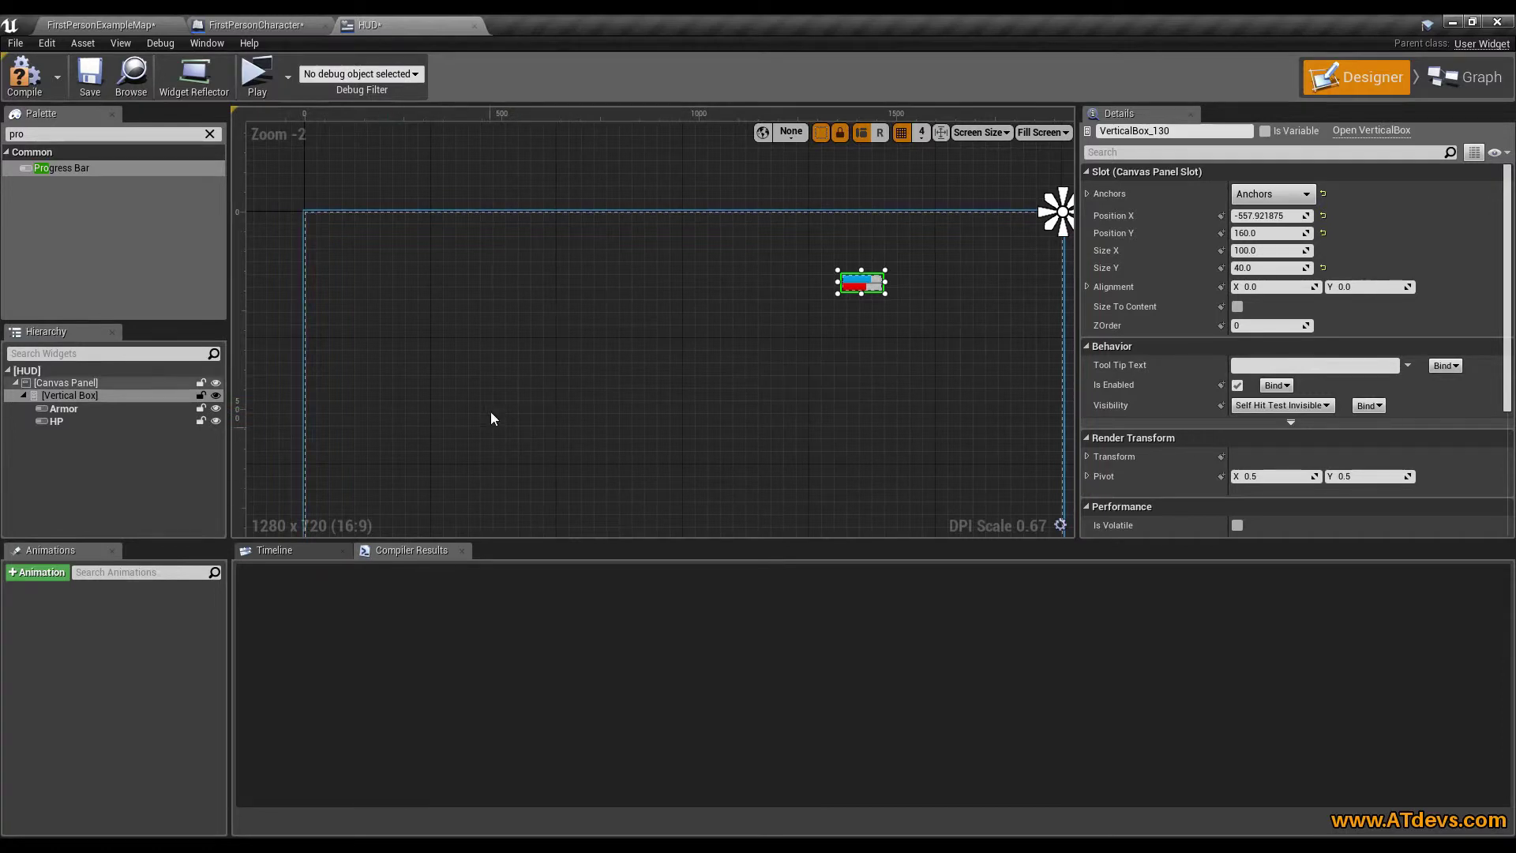
- Reset the Vertical Box's Position X and Y to 0 so it sits at the anchor
right_drag(420, 317, 221, 380)
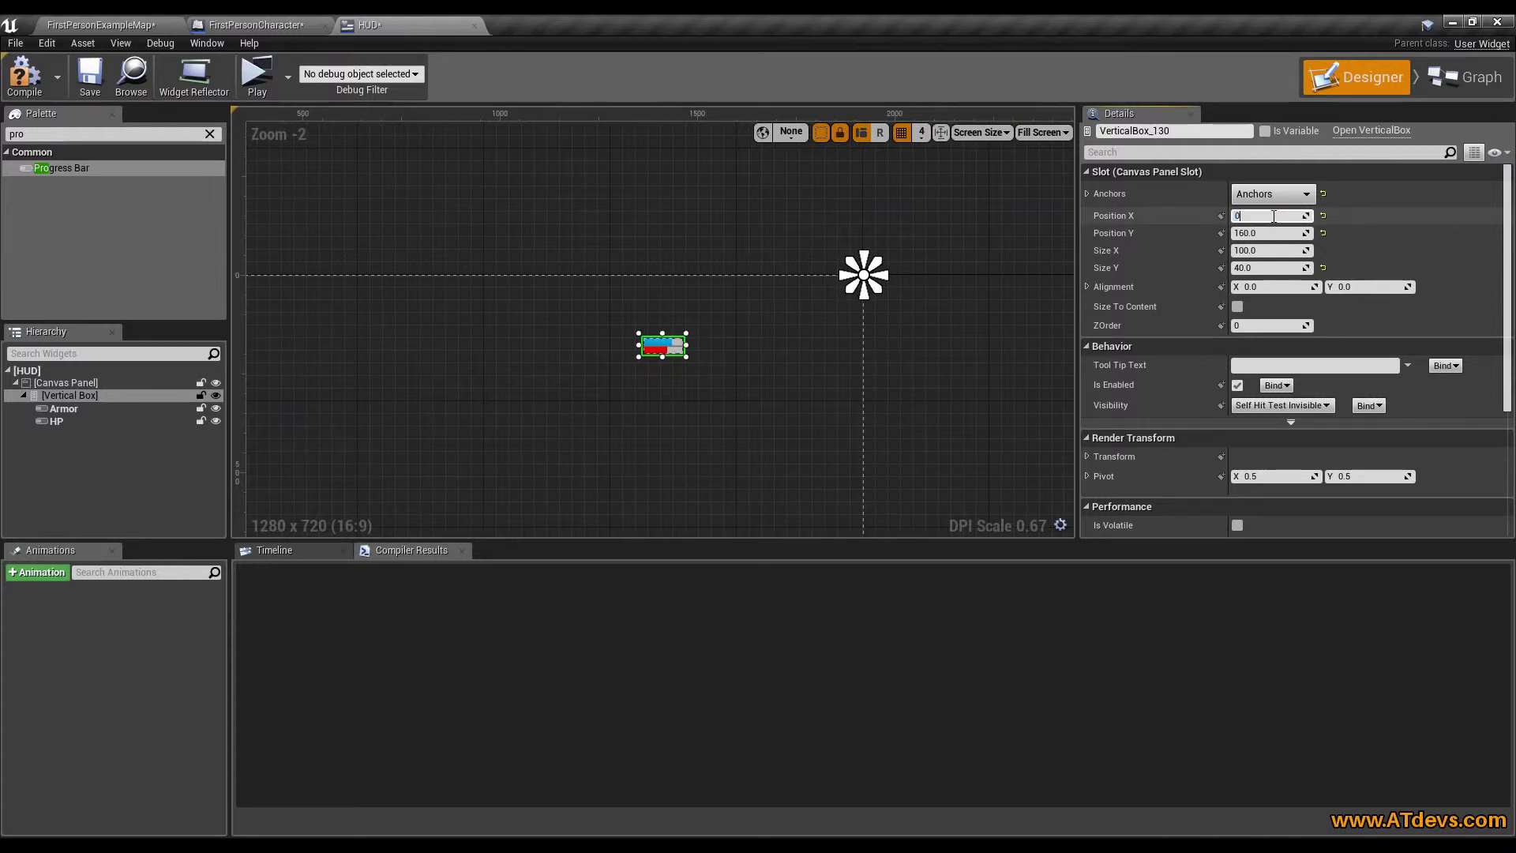
key(Tab)
text(0)
key(Tab)
scroll(874, 281, up, 7)
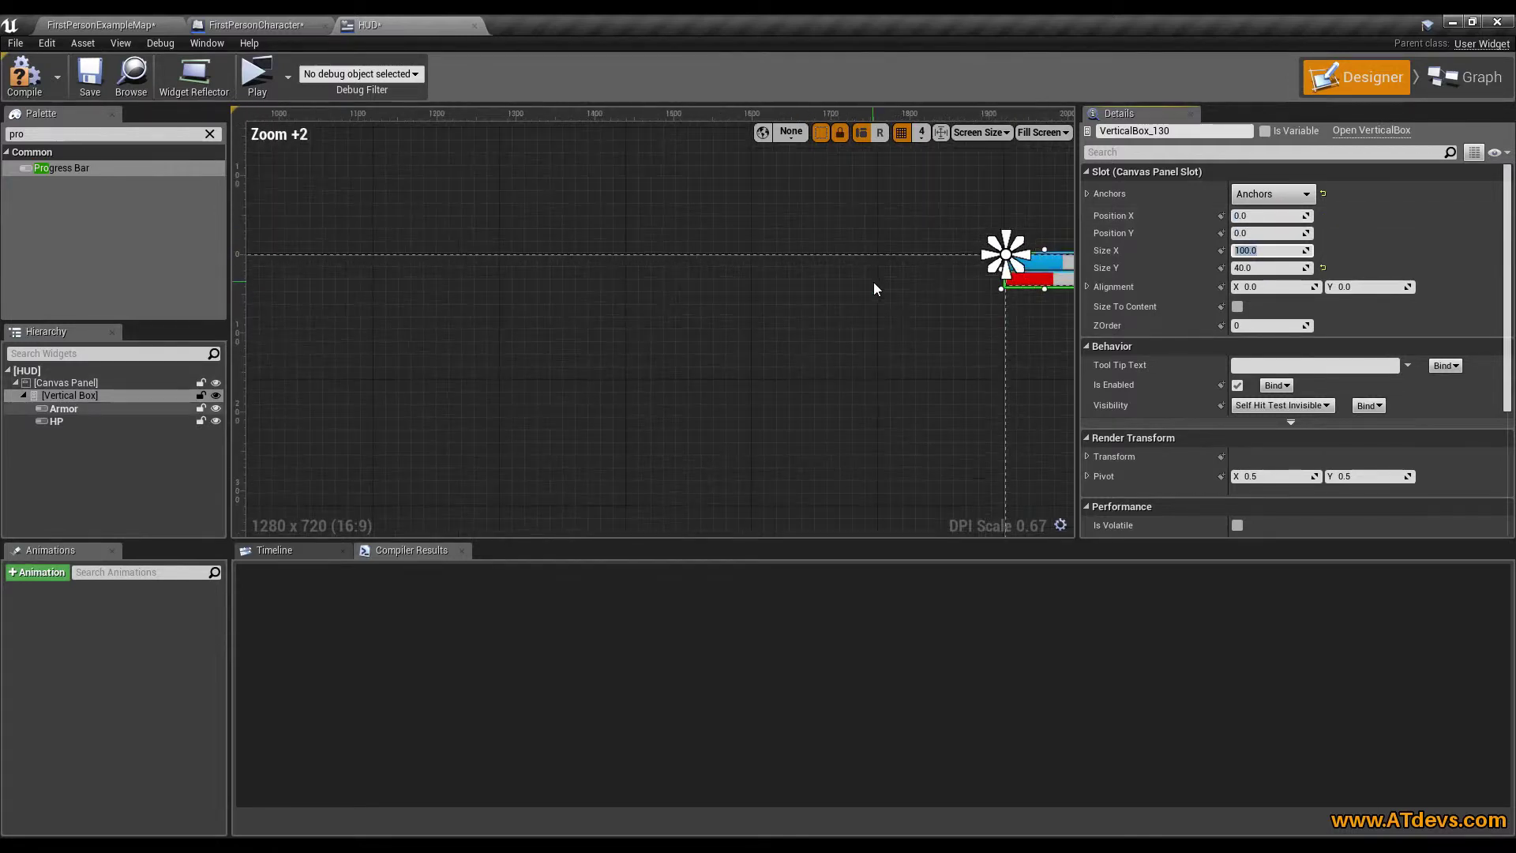
right_drag(914, 264, 580, 320)
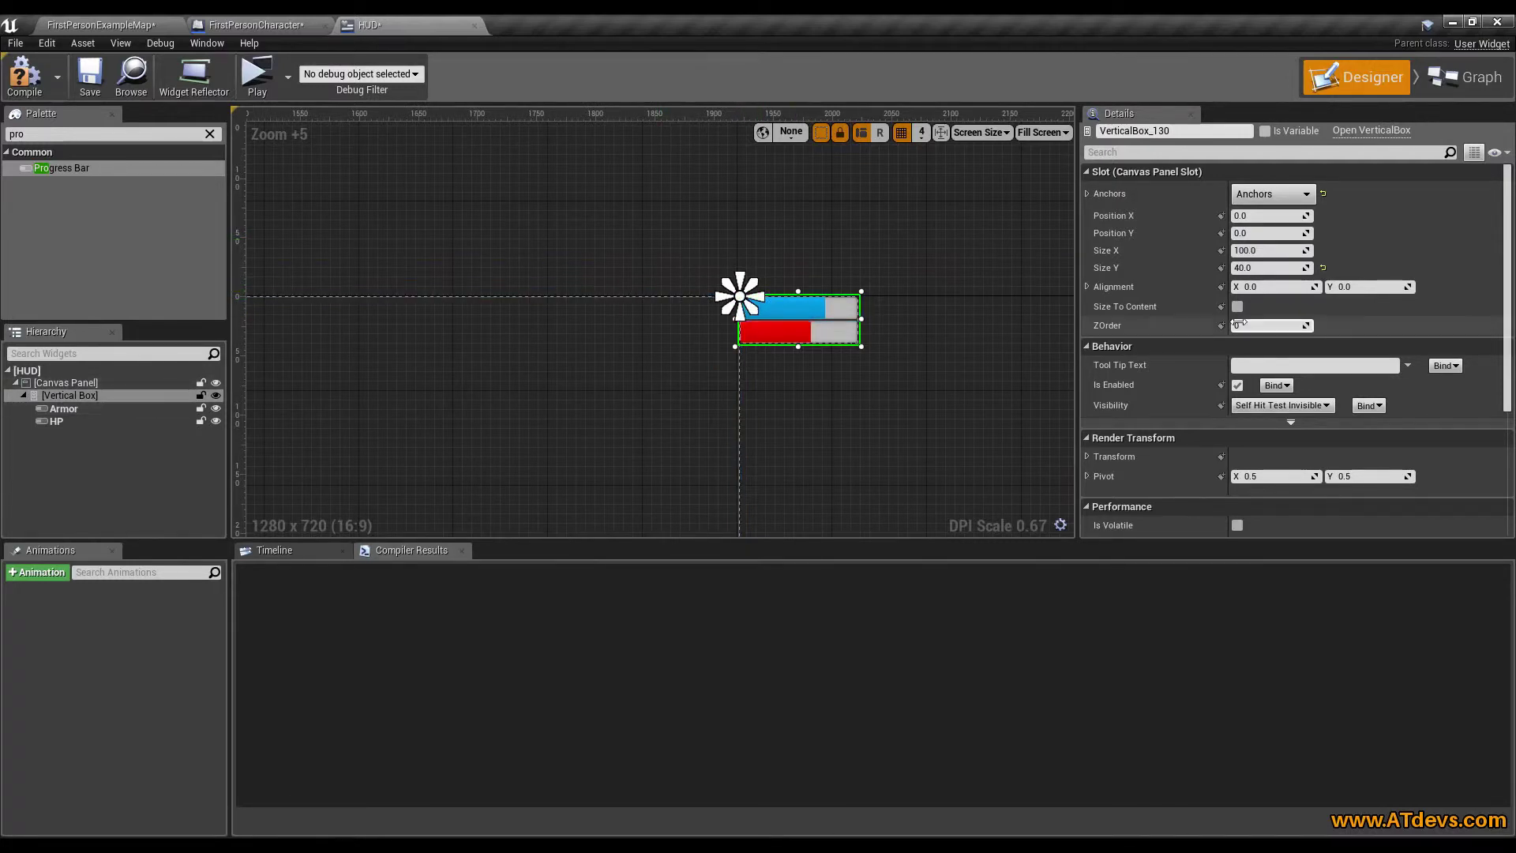
- Set the box's Alignment X to 1.0 and its Position to -20, 20
drag(1256, 286, 1259, 287)
click(1259, 287)
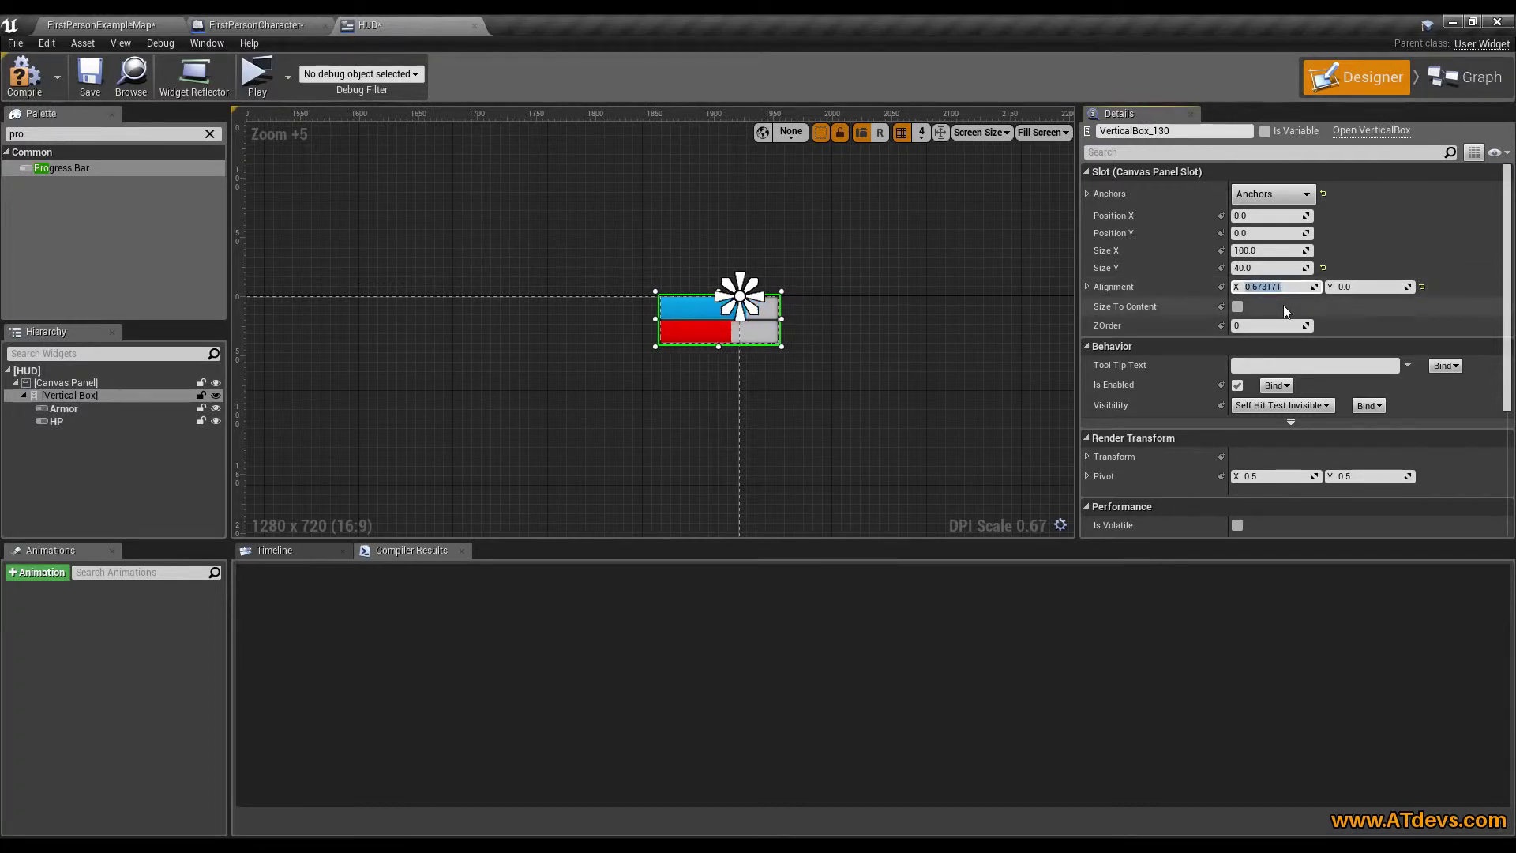
key(Return)
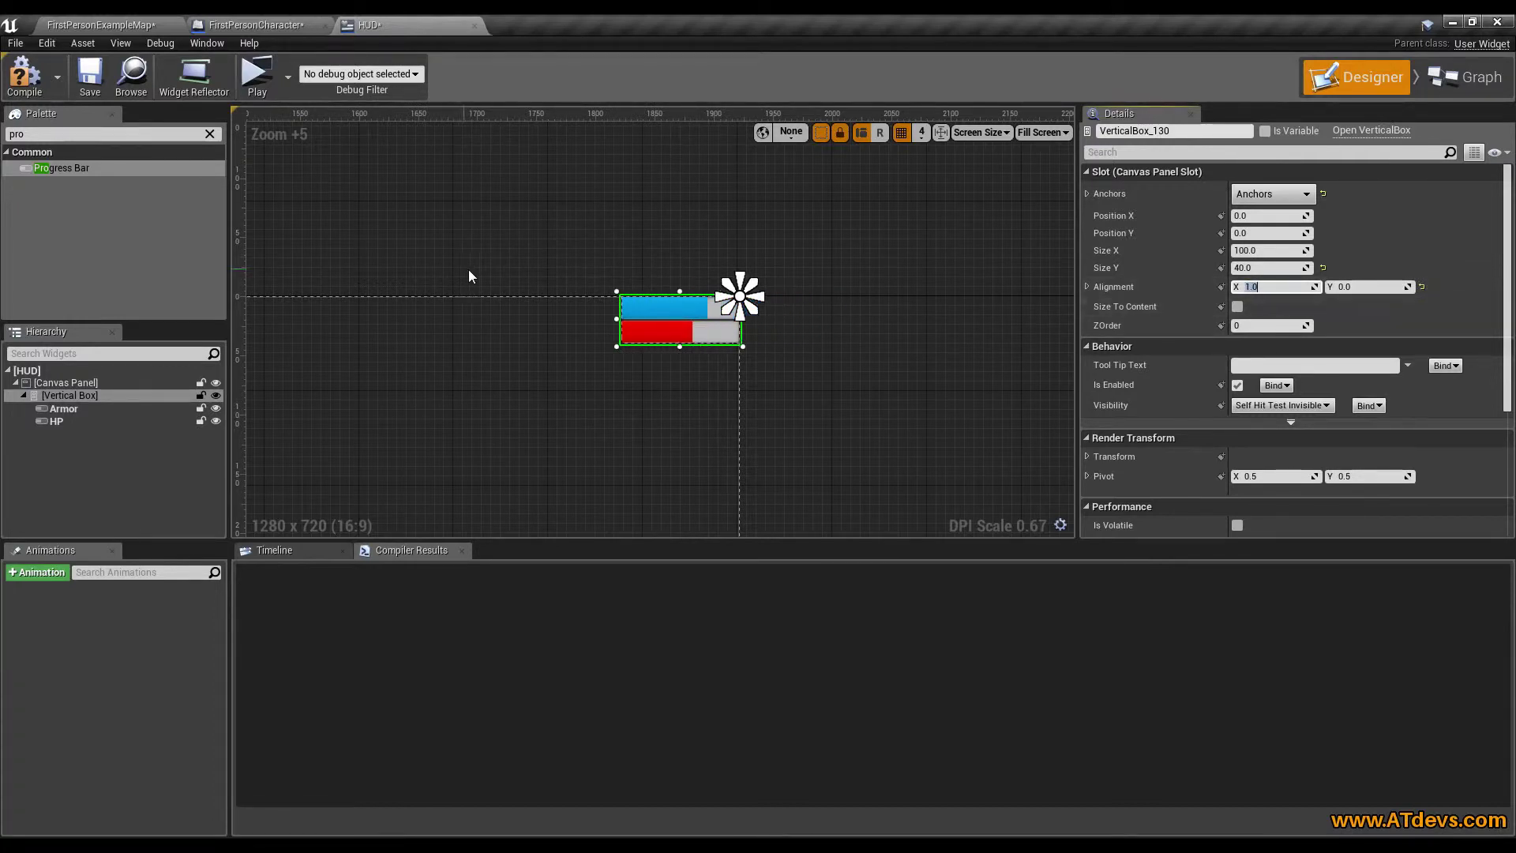
scroll(722, 324, up, 4)
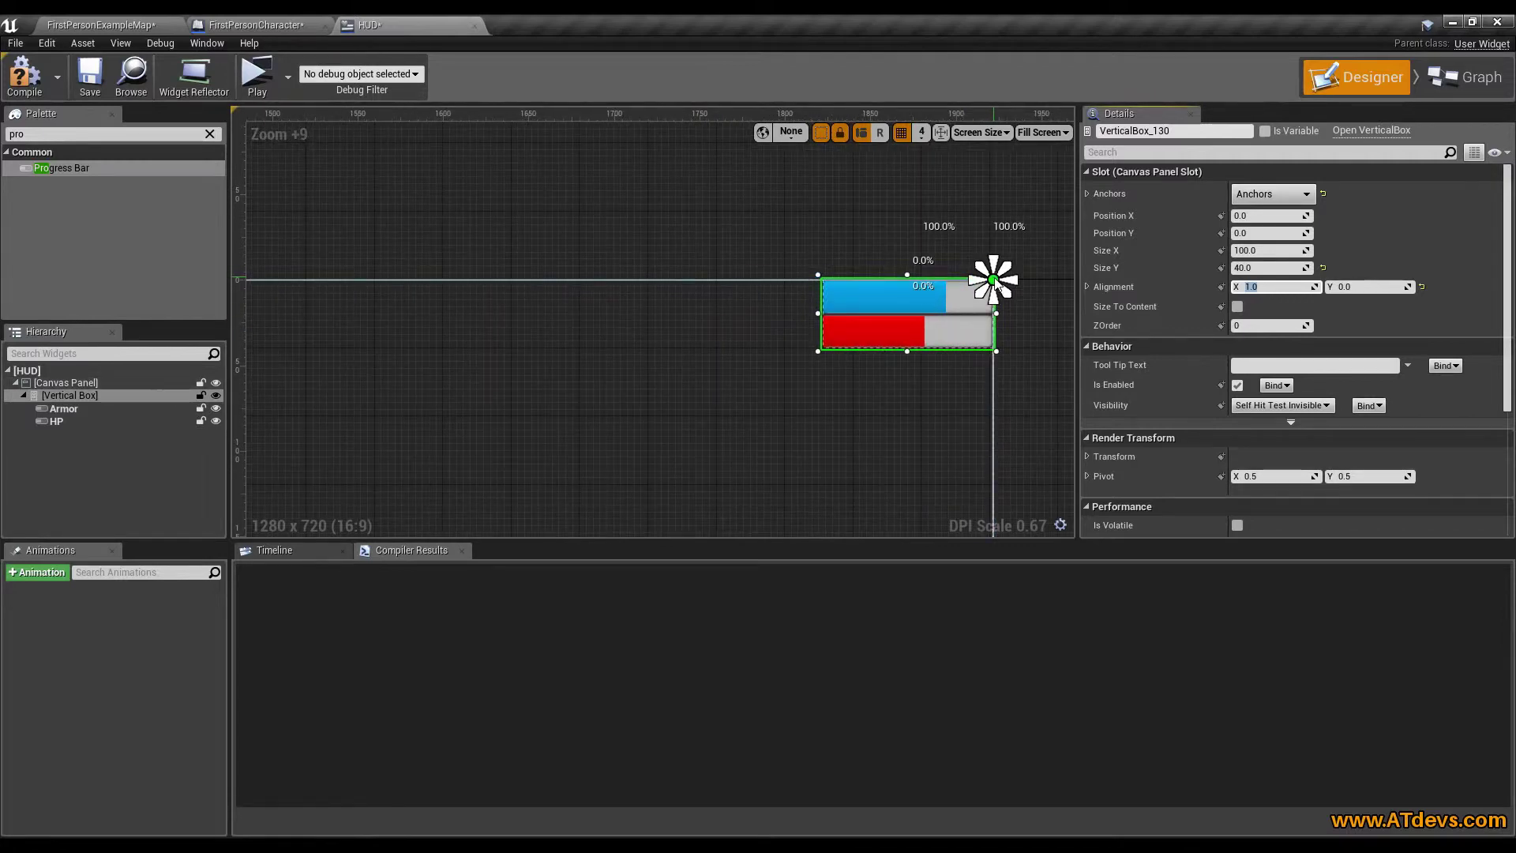
right_drag(920, 231, 826, 259)
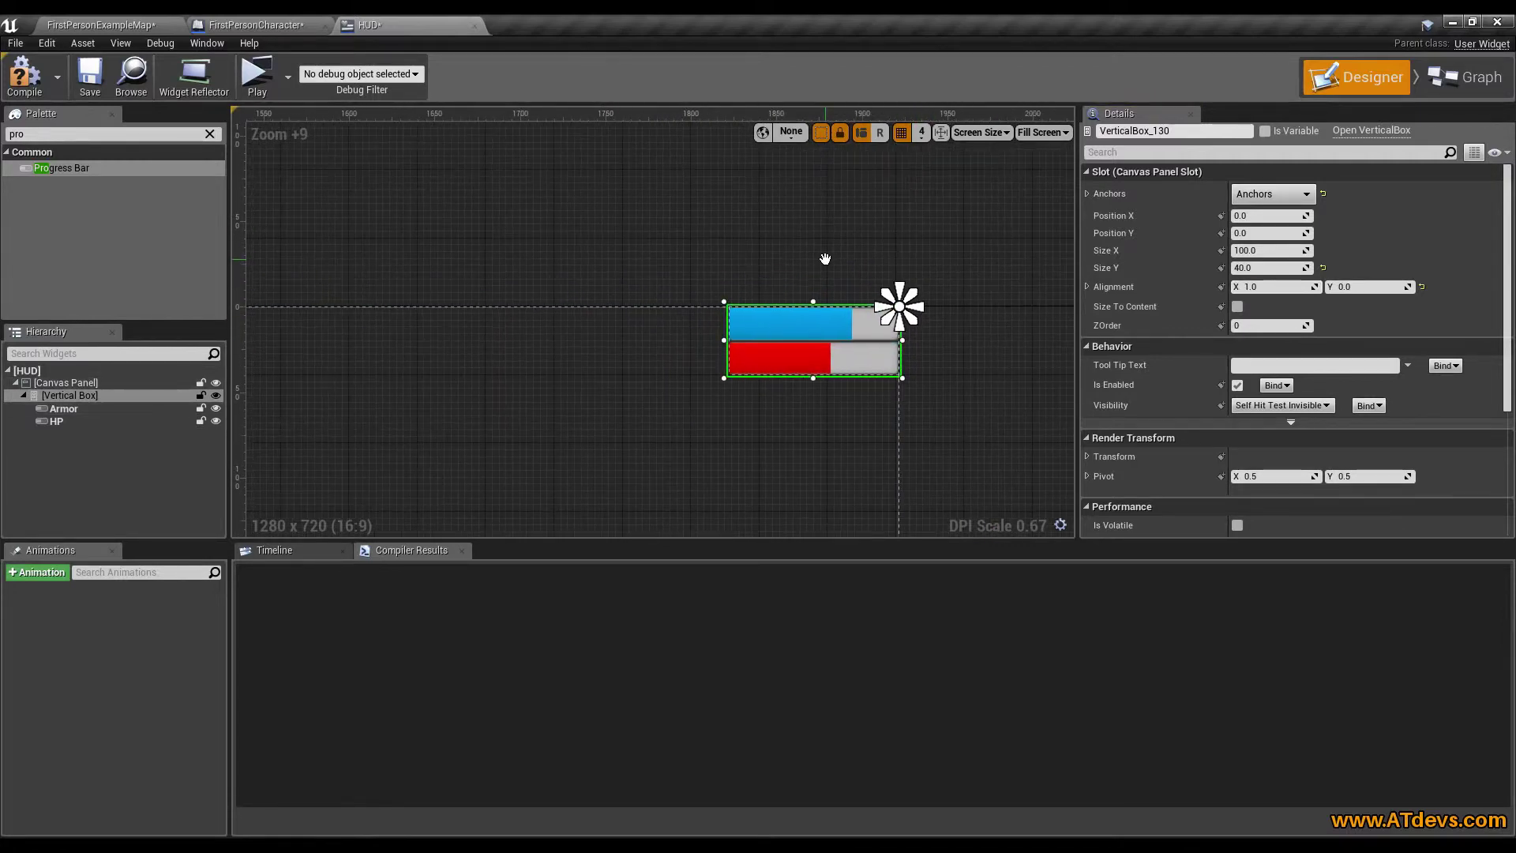
click(1279, 217)
text(-20)
key(Tab)
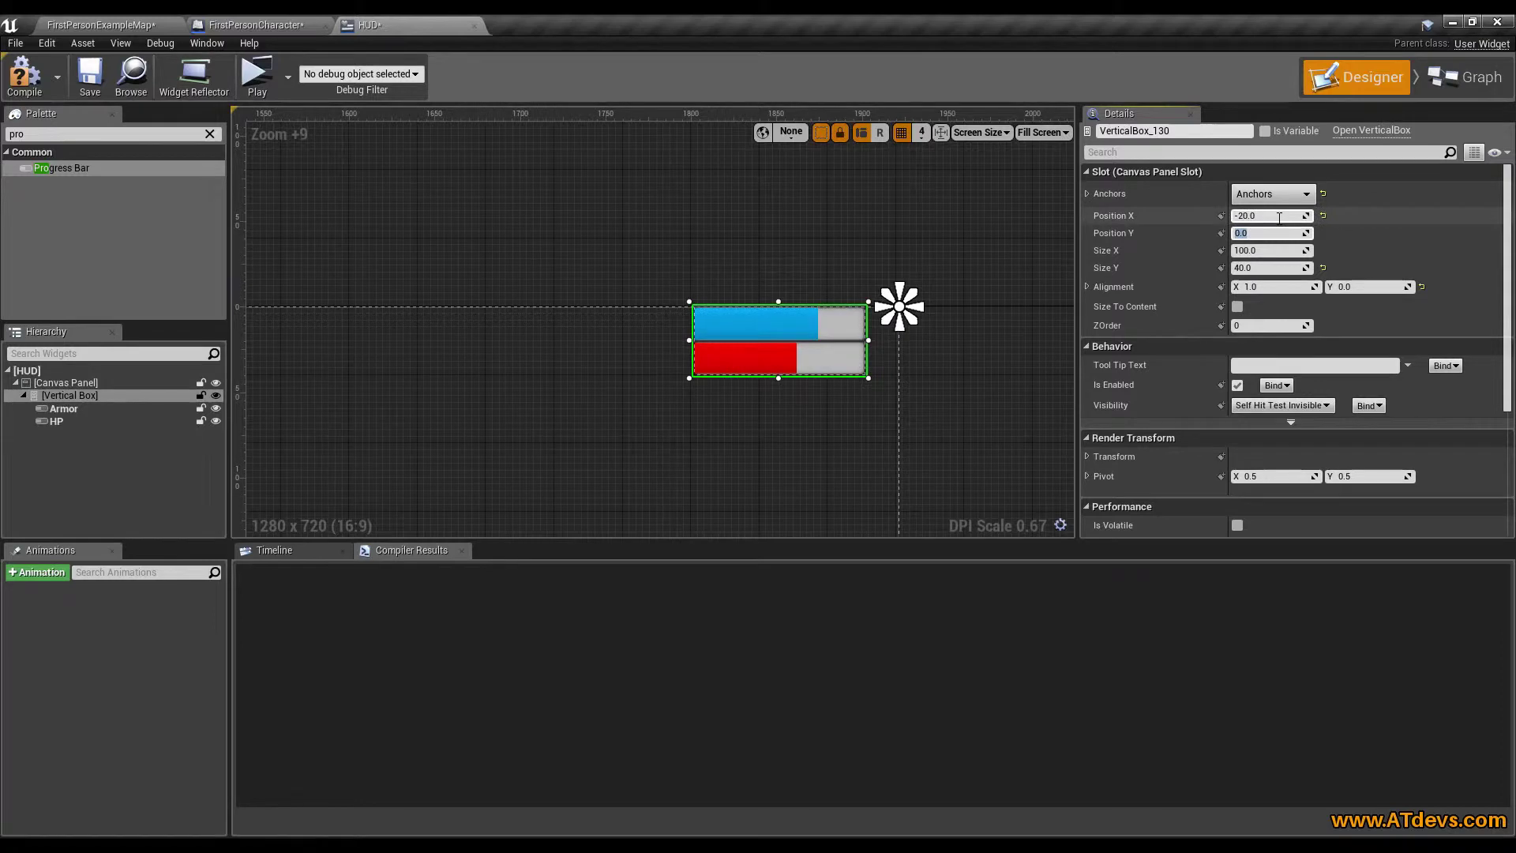
text(20)
key(Return)
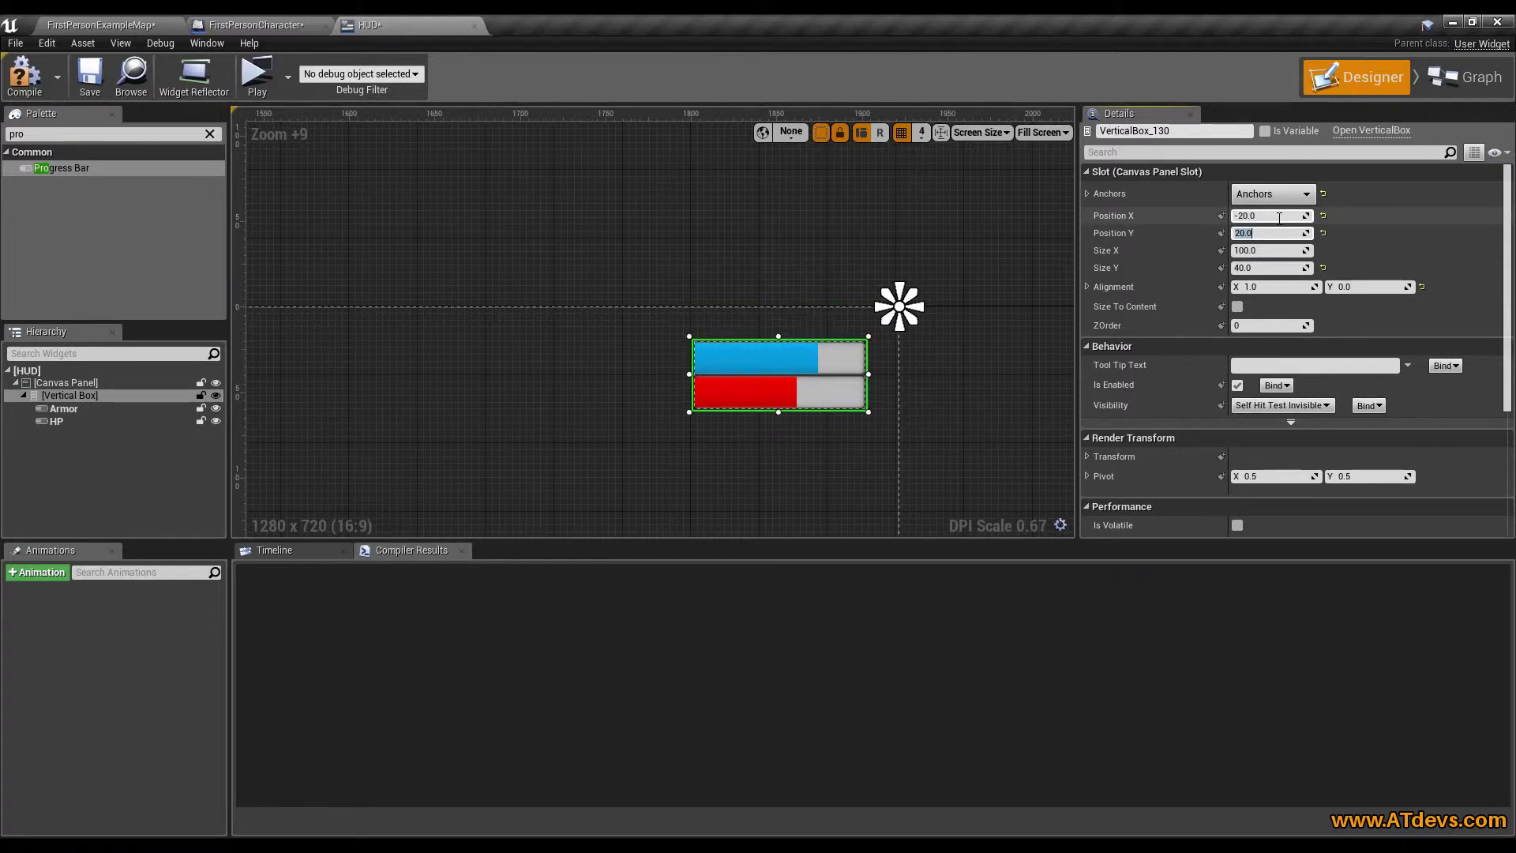
- Stretch the Vertical Box leftward to about 560 by 60 to widen the bars
scroll(745, 358, down, 11)
right_drag(656, 406, 914, 247)
scroll(1000, 268, down, 1)
drag(995, 255, 832, 263)
click(870, 187)
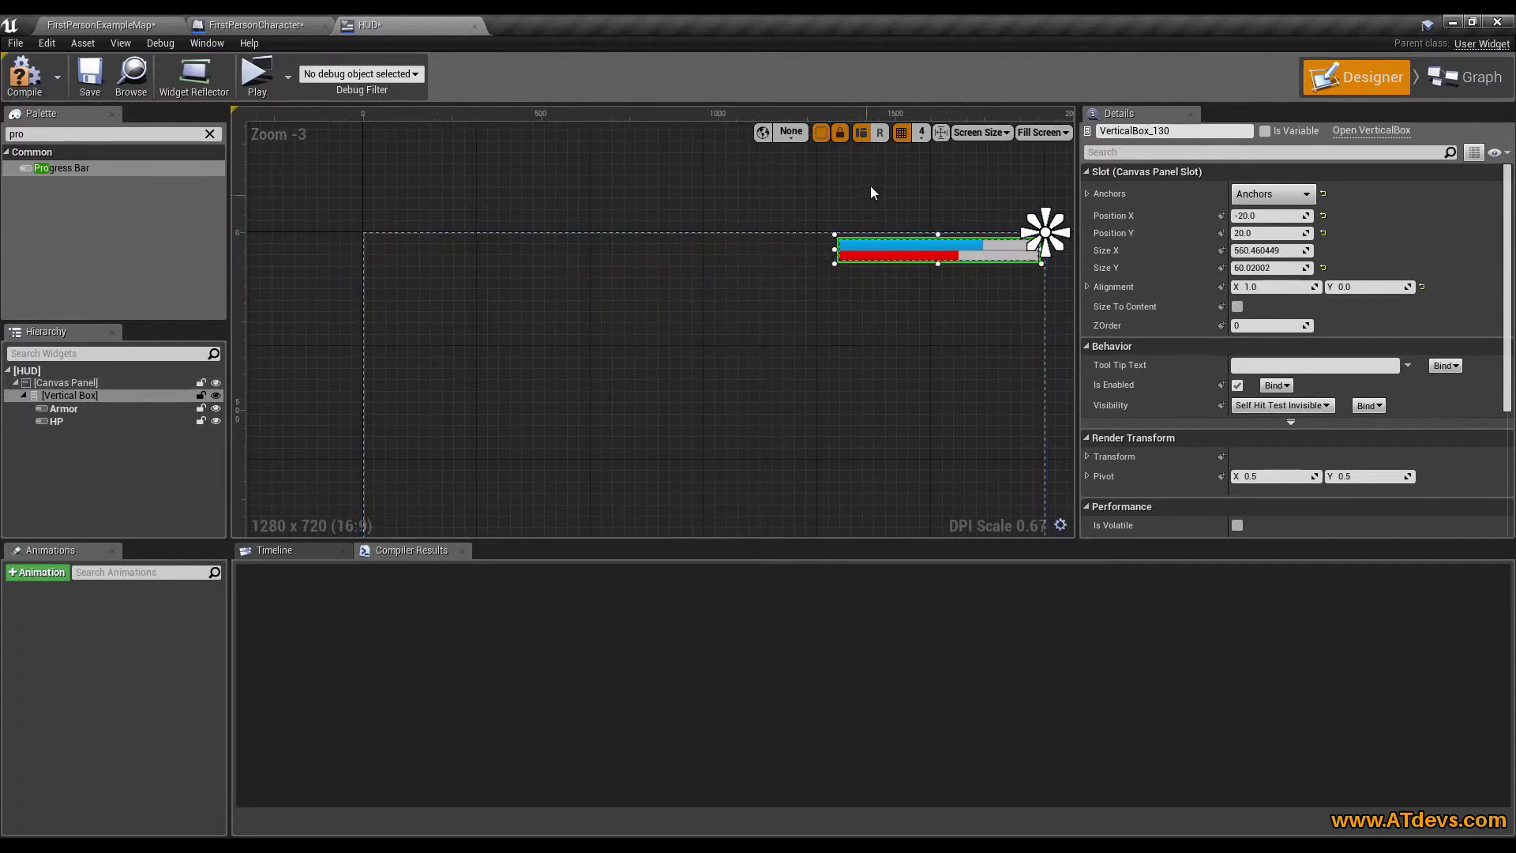
right_drag(926, 197, 700, 191)
scroll(712, 220, up, 7)
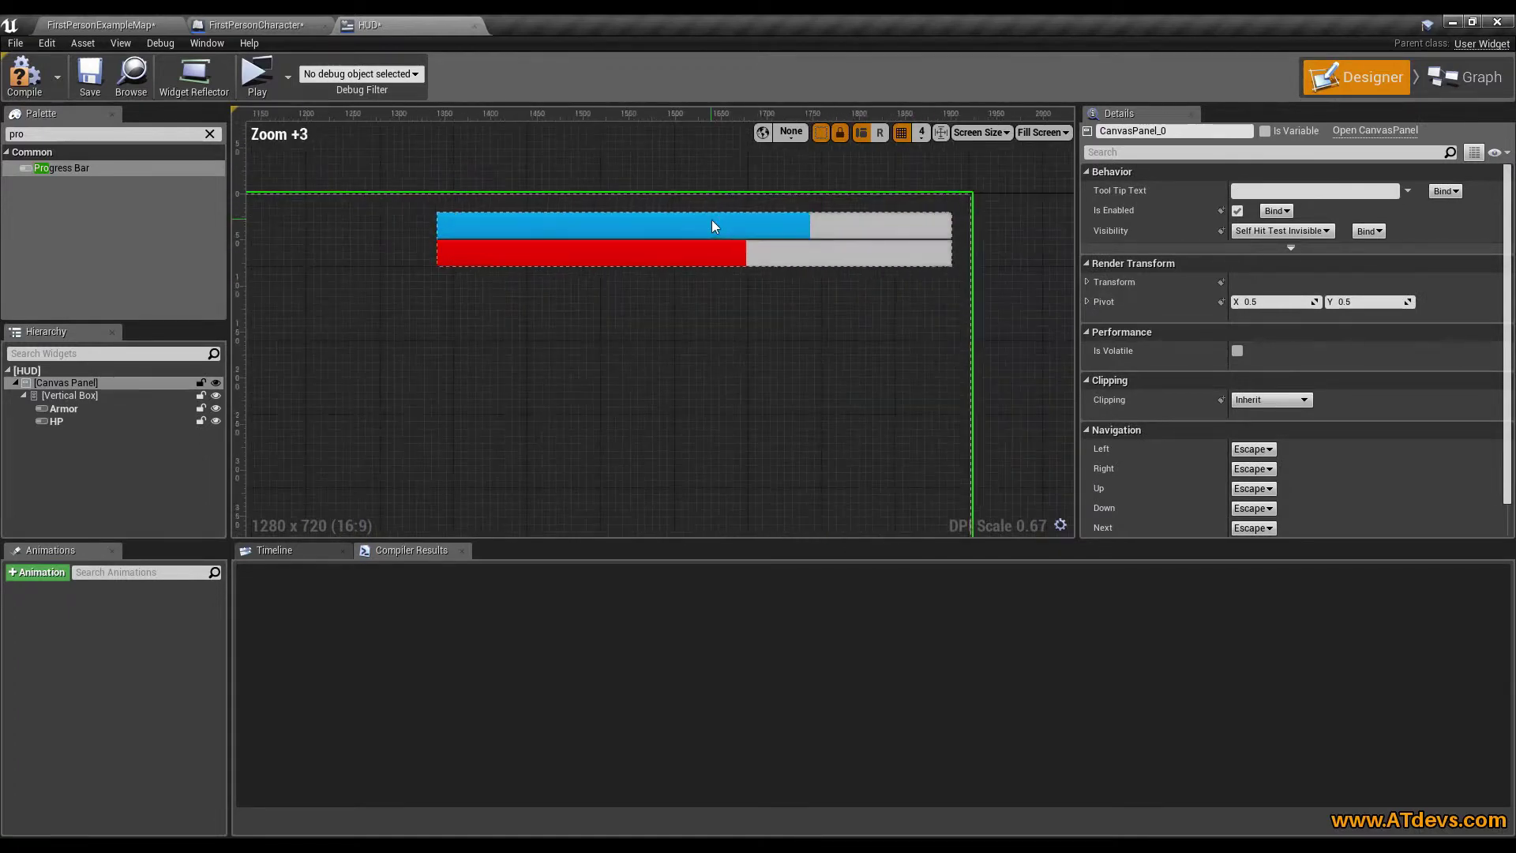
click(501, 229)
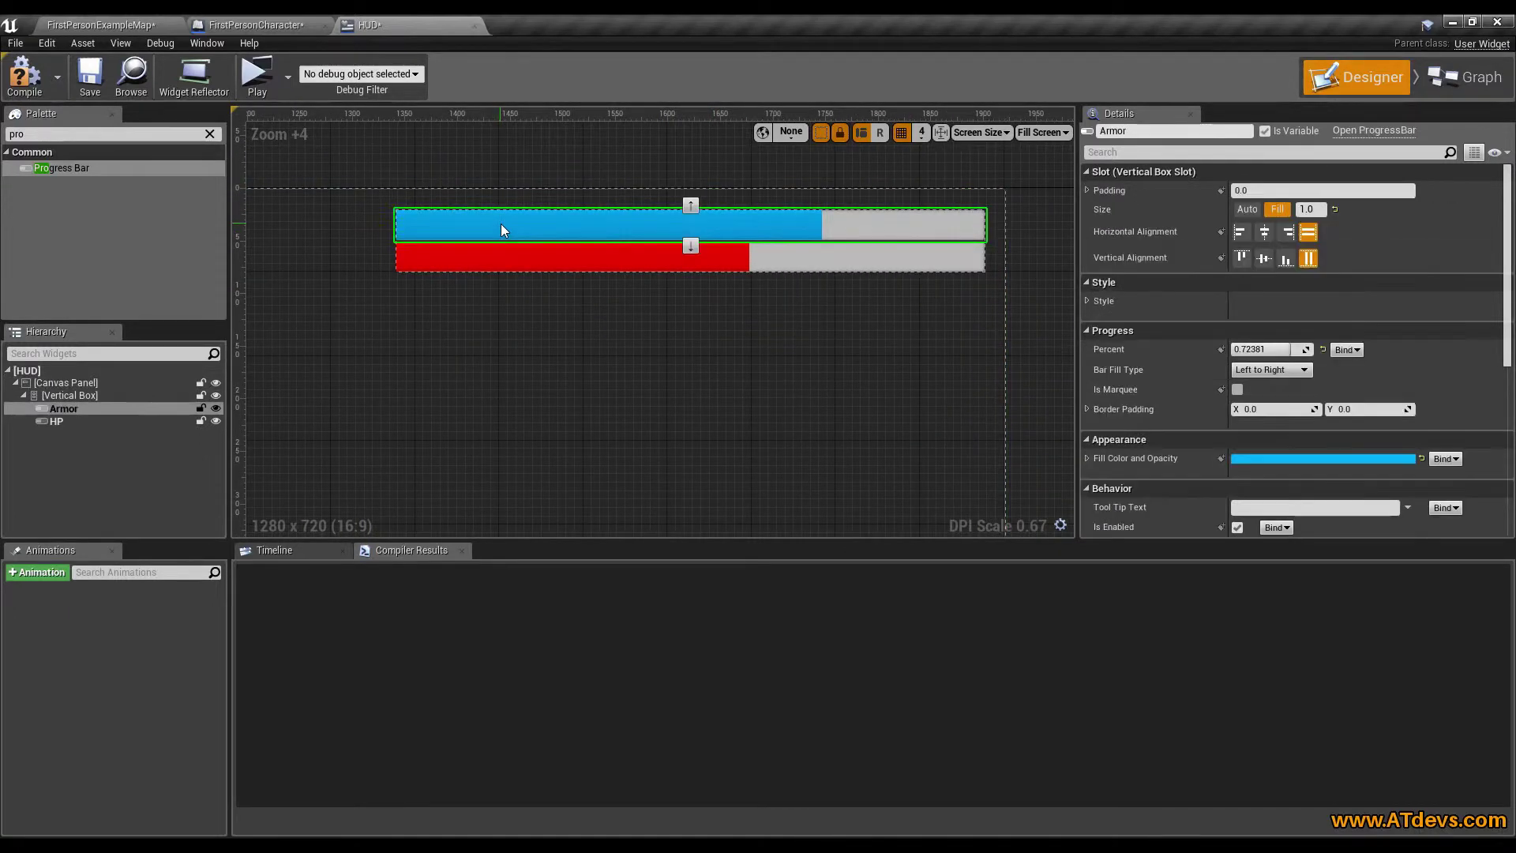